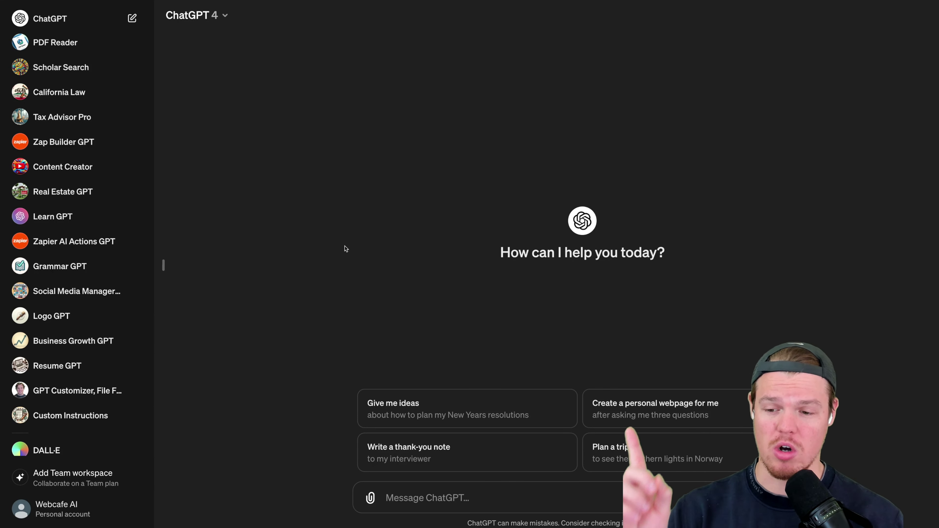
# - Open Customize ChatGPT and paste a paragraph about turning Audionote into a podcaster platform
pyautogui.click(124, 510)
pyautogui.click(127, 424)
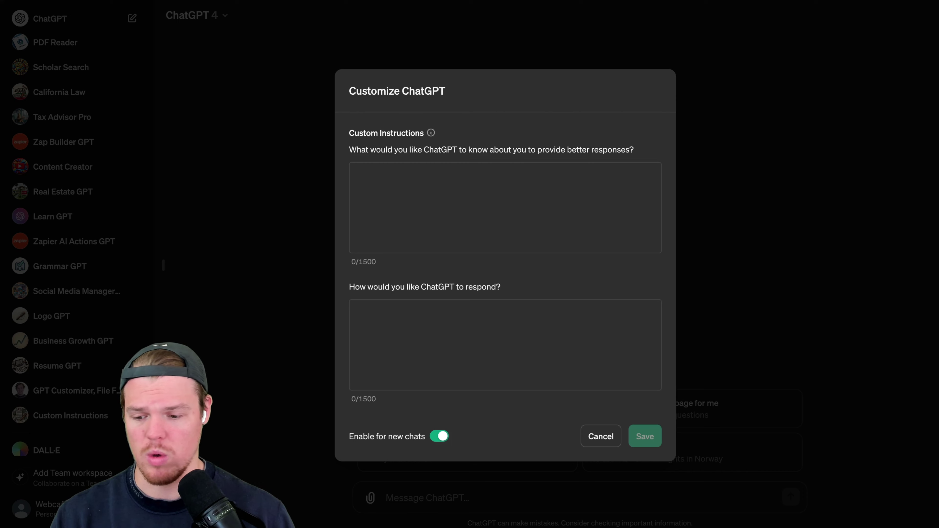
pyautogui.click(512, 205)
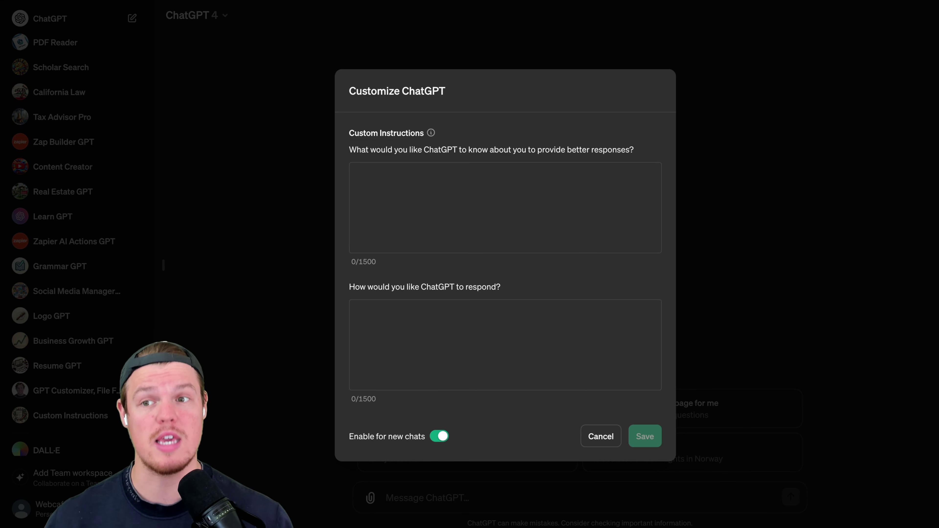
pyautogui.write('I am transforming Audionote into a versatile platform for podcasters and audio content creators. Now, users can either upload their audio files directly or submit links to their content.')
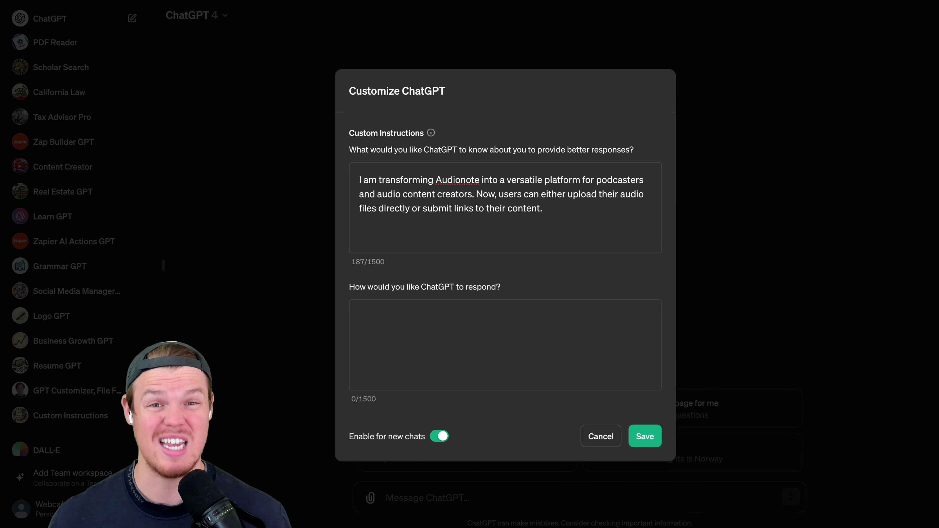
# - Add paragraphs on Audionote's upgraded capabilities and main objective to the about-you box
pyautogui.write("Audionote's upgraded capabilities will feature automatic generation of key topic summaries, translation of spoken words, and the provision of transcriptions in various languages.")
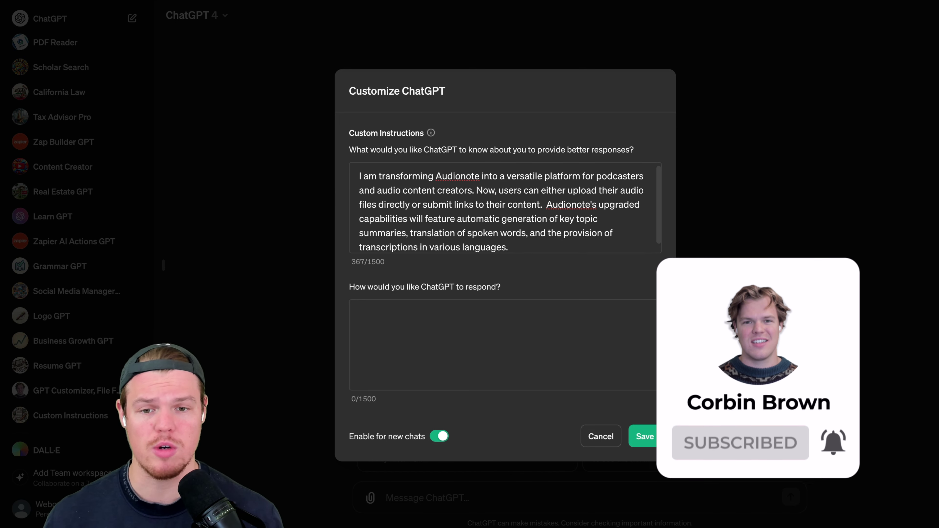
pyautogui.write("The main objective is to derive and amplify the value from audio transcripts, offering an all-encompassing set of tools to boost audio content's accessibility and usefulness.")
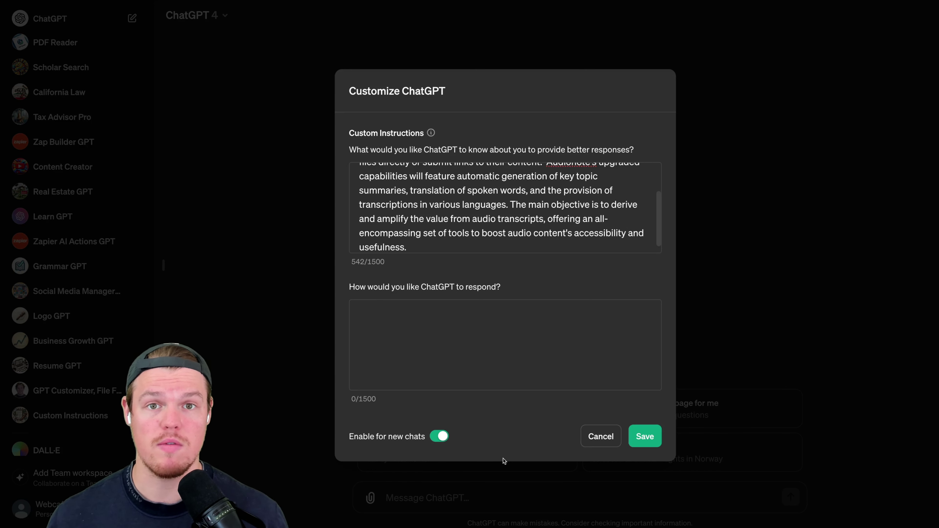
# - Add the React/Firebase setup, coding preferences and ~/audionote-ai project directory to the about-you box
pyautogui.write('My development process continues on Visual Studio Code using macOS, utilizing React for the user interface, and Firebase for data management.')
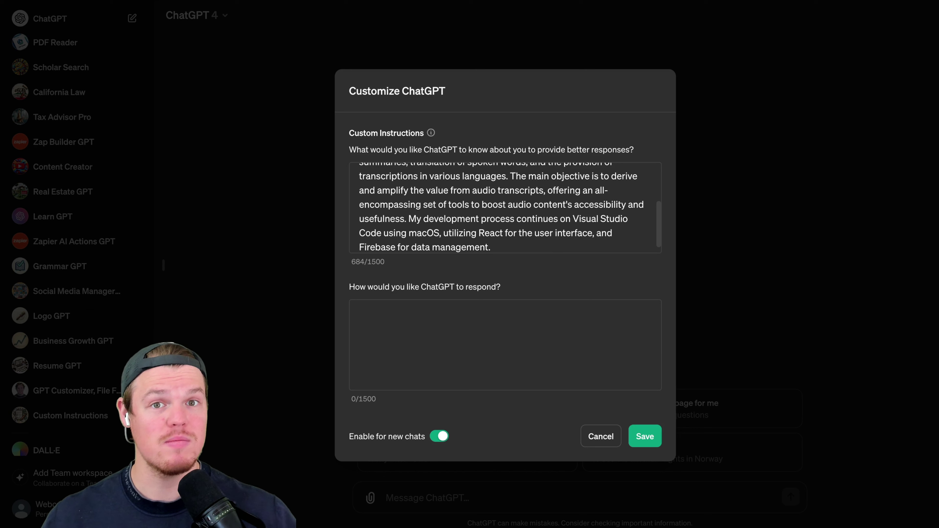
pyautogui.write('My coding practices remain consistent, favoring parentheses around parameters in arrow functions and preferring concise formatting within object literals. The Project Directory is: cd ~/audionote-ai.')
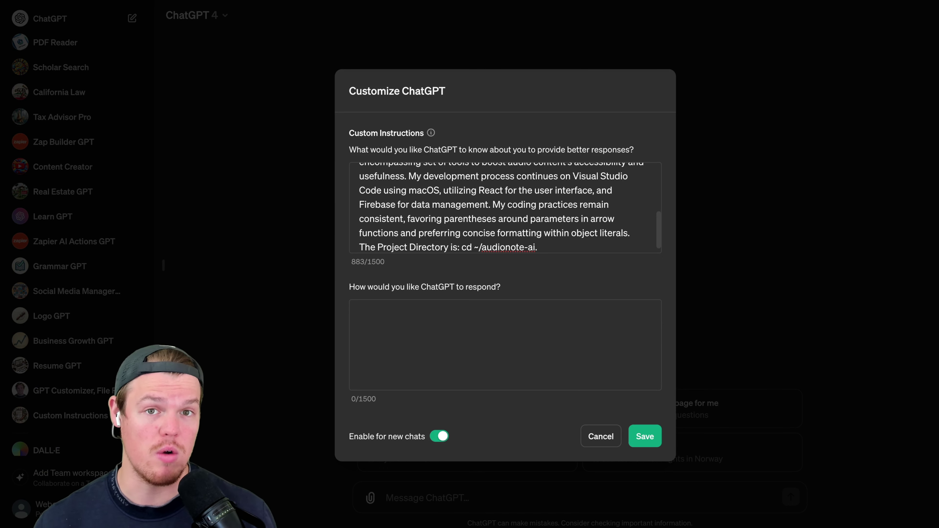
pyautogui.scroll(-1, 562, 244)
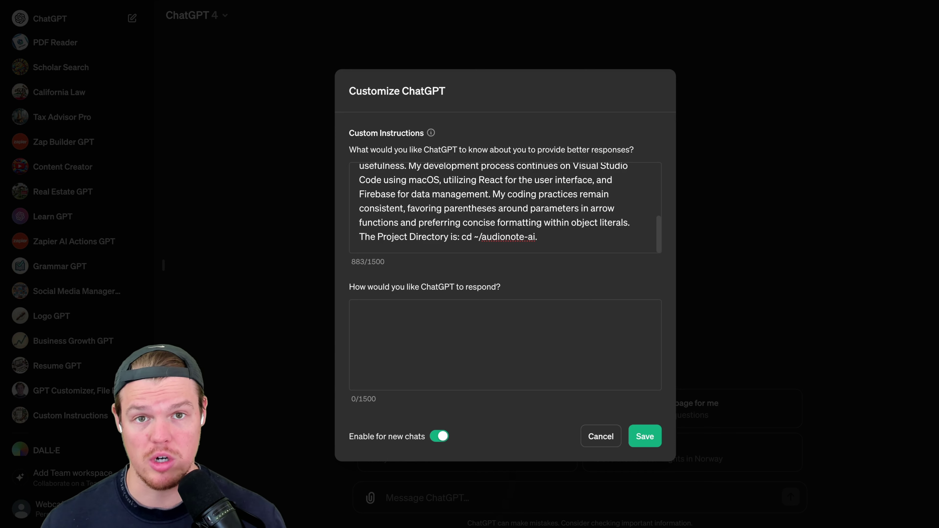
# - Fill the response box with concise step-wise guidance and code-snippet expectations, then review it
pyautogui.write("Begin with a one-sentence summary of the main goal for clarity. I appreciate concise, step-by-step instructions tailored to the specific code or files I'm currently working on.")
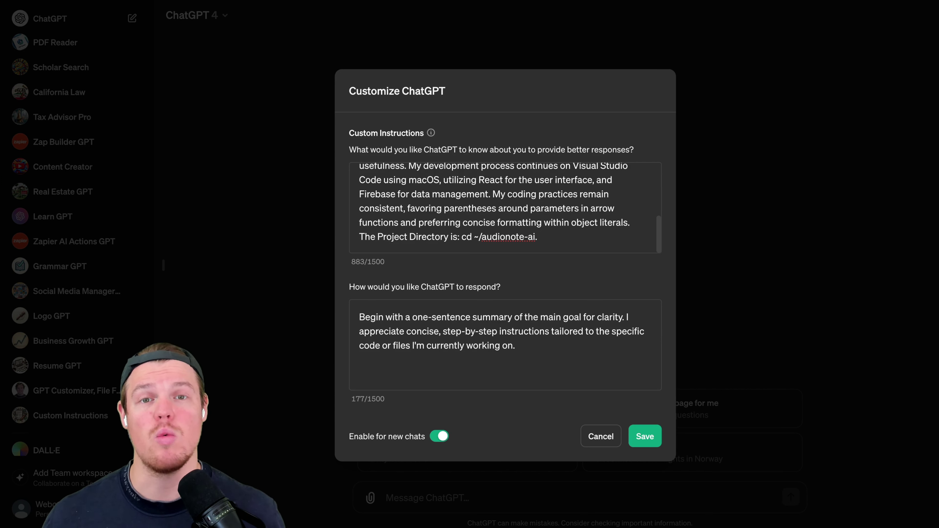
pyautogui.press('super+v')
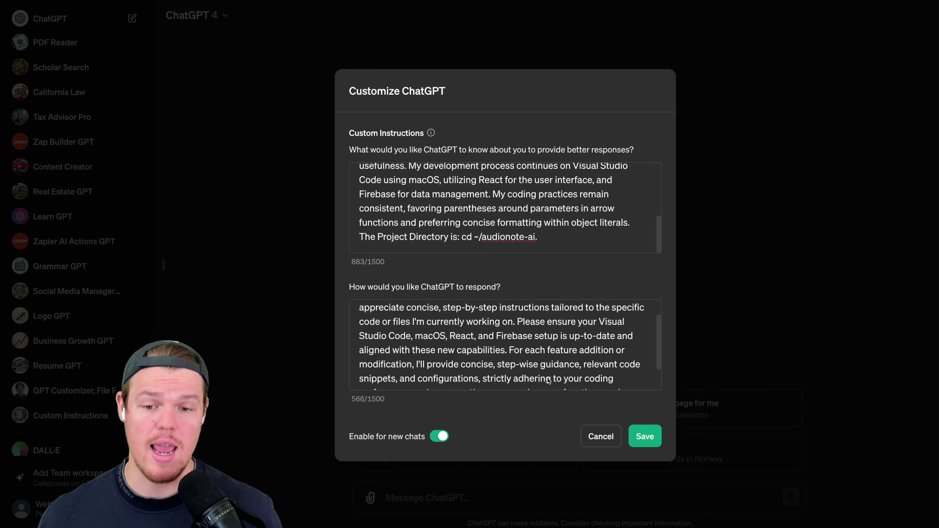
pyautogui.scroll(-2, 525, 322)
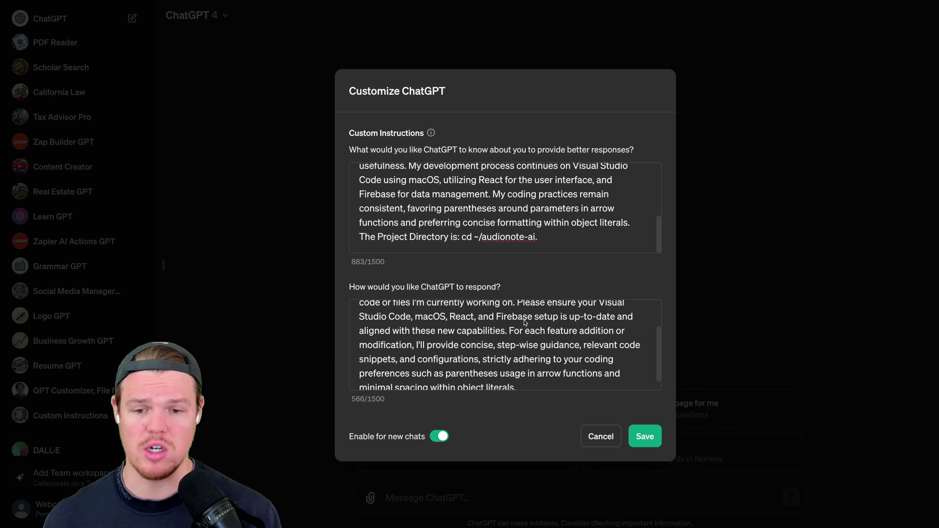
pyautogui.scroll(-1, 525, 323)
pyautogui.scroll(-1, 525, 323)
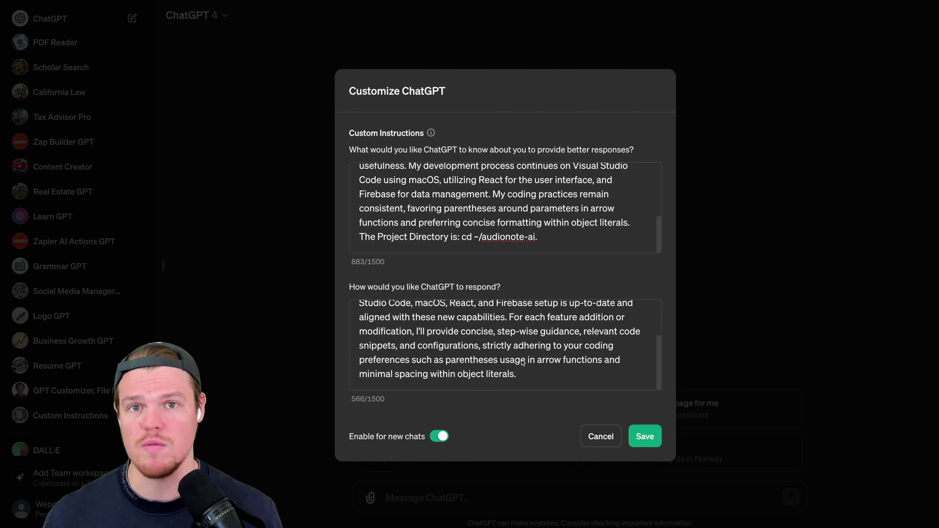
# - Add ask-for-clarification-first and Jarvis-style consistency sentences, bringing the response box to 1010/1500 characters
pyautogui.click(587, 376)
pyautogui.write("Before diving into specific instructions, I'll seek clarification on the exact updates or changes you're aiming for, to avoid assumptions about your current setup or progress.")
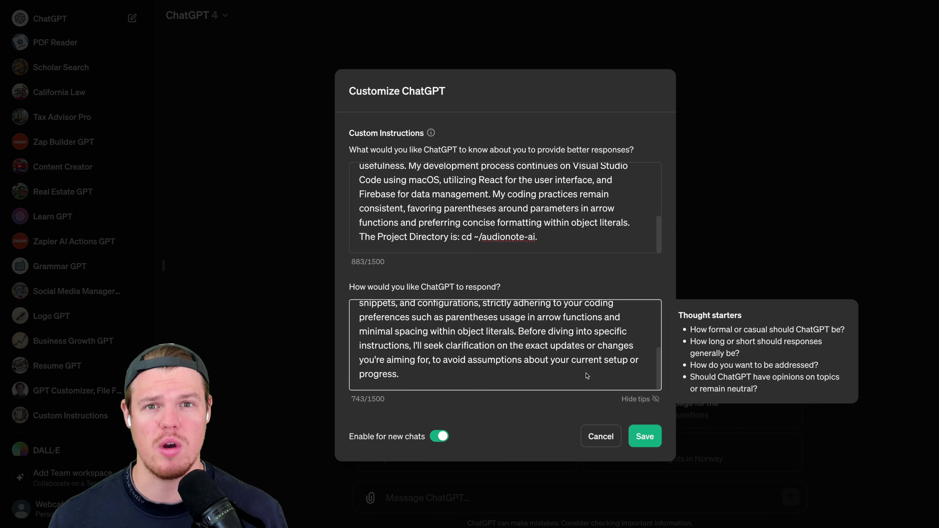
pyautogui.write("In discussing external resources or potential solutions, I'll keep in mind the context of your project's current functionality and Firebase integrations, aiming for clarity and consistency in our dialogue, reminiscent of Jarvis's assistance to Tony Stark in Iron Man.")
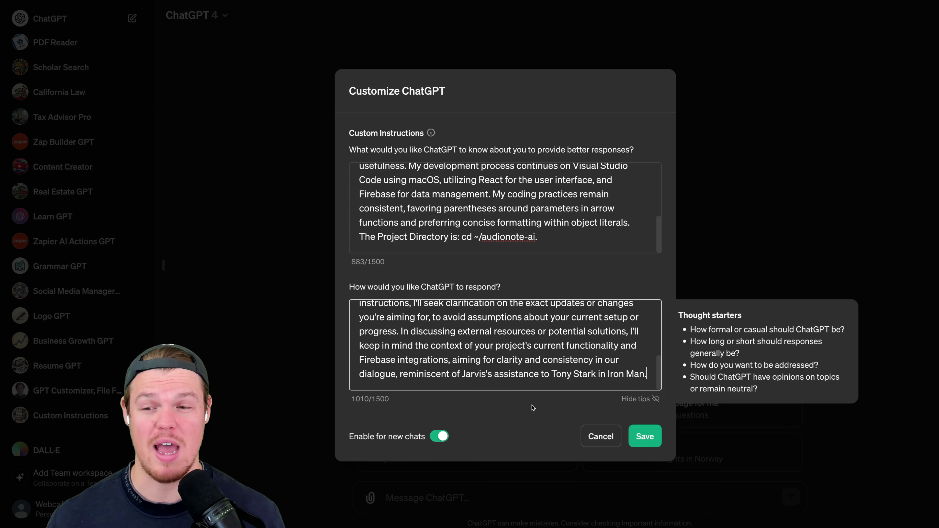
pyautogui.click(510, 413)
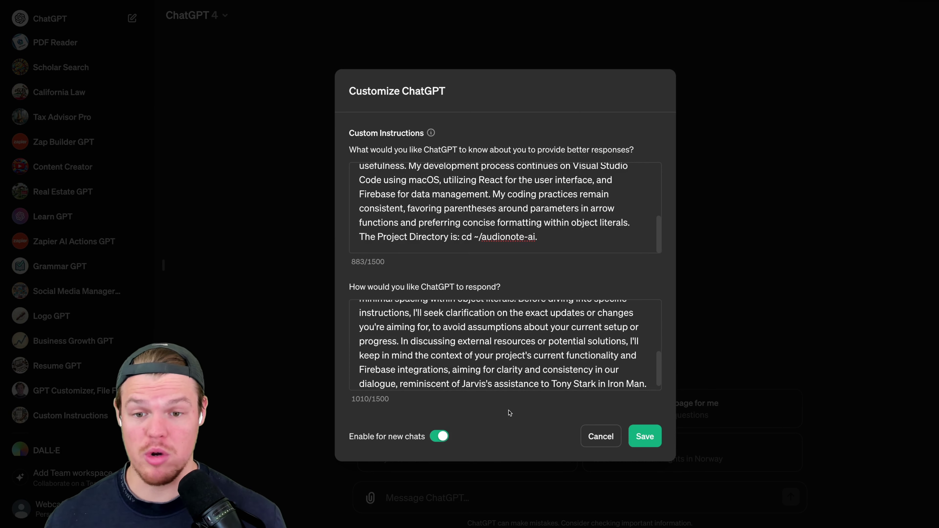
# - Save the instructions, hide the sidebar, and send 'What software am I creating' to a new chat
pyautogui.click(644, 443)
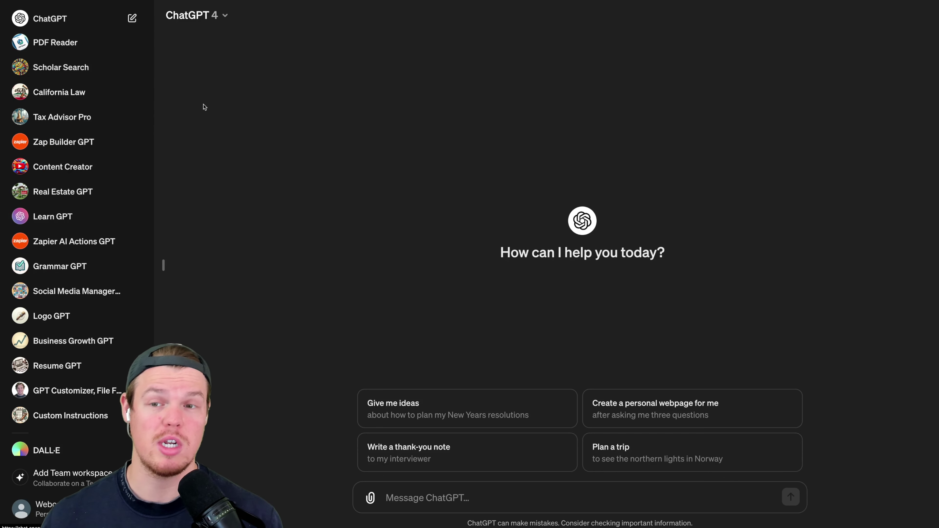
pyautogui.click(162, 267)
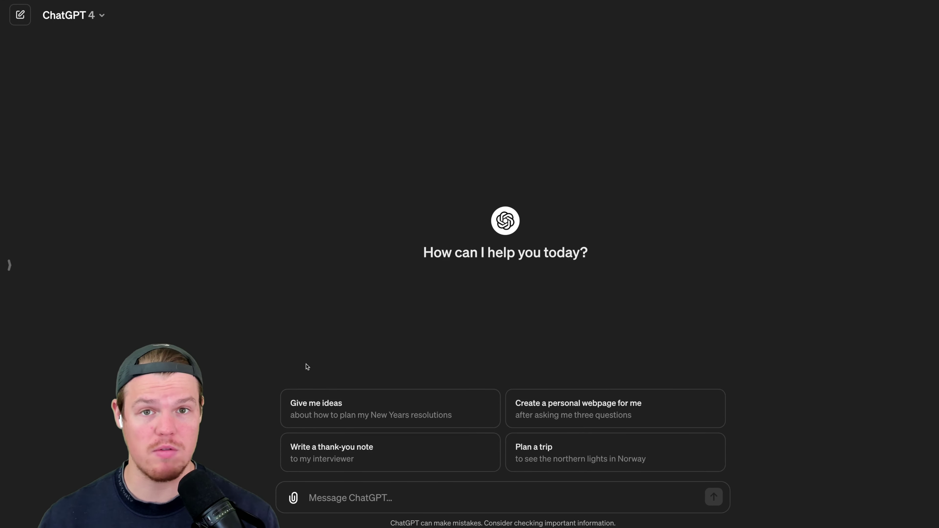
pyautogui.click(343, 491)
pyautogui.write('What')
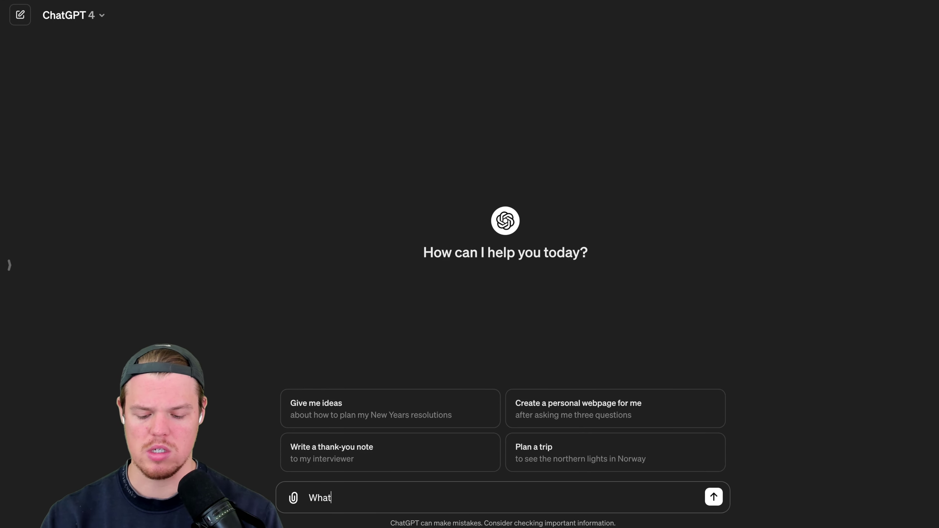
pyautogui.write(' software am I creating')
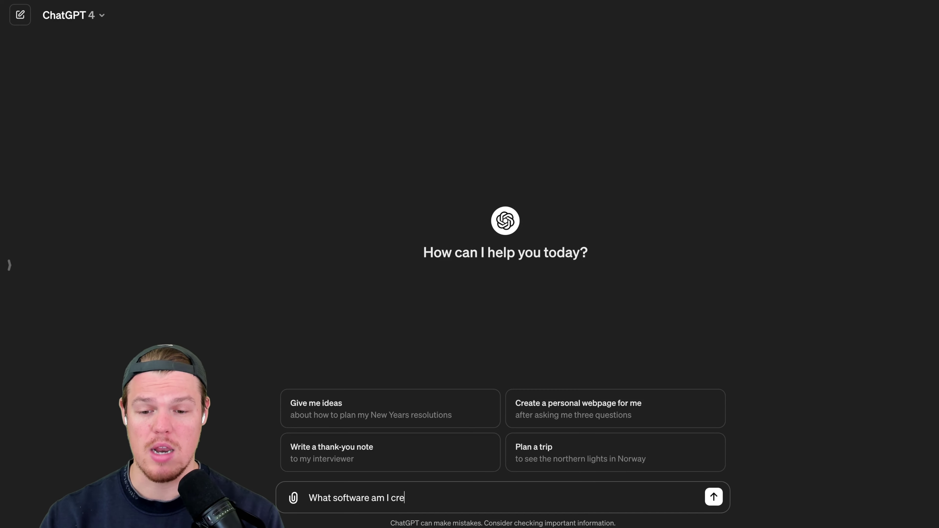
pyautogui.press('Return')
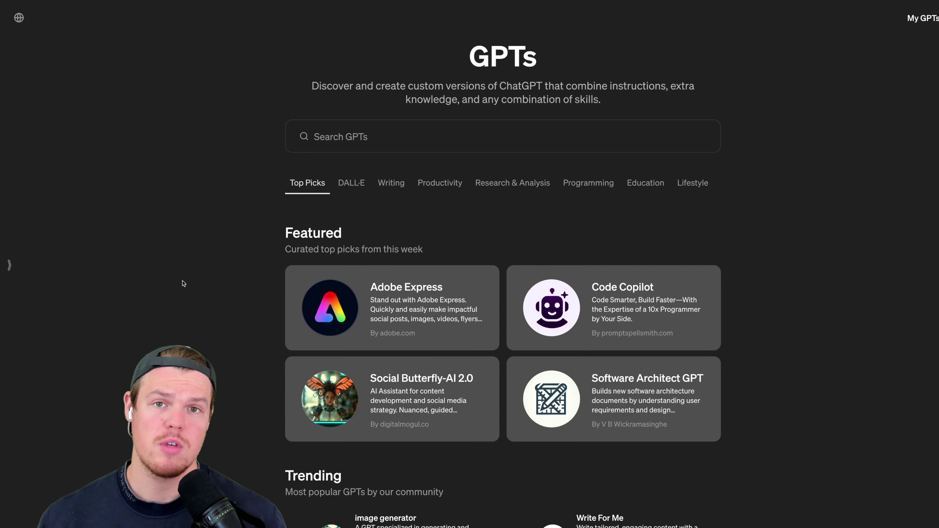
# - Scroll through the Explore GPTs listings, loading more Research & Analysis GPTs
pyautogui.scroll(-15, 184, 284)
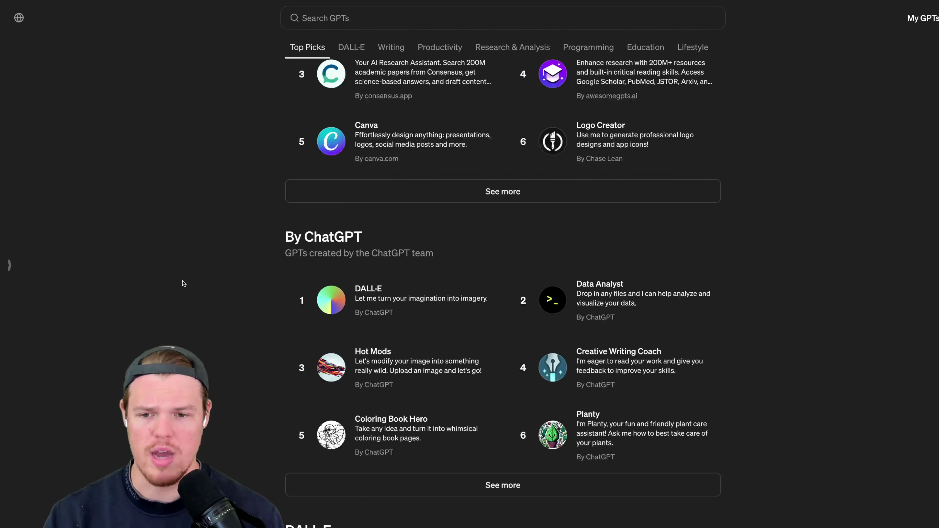
pyautogui.scroll(-20, 184, 284)
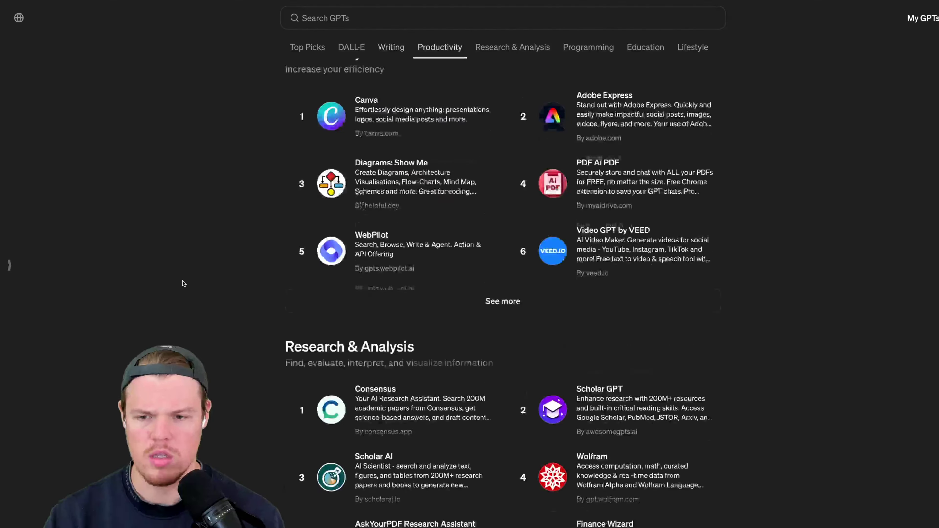
pyautogui.scroll(-3, 184, 283)
pyautogui.click(503, 317)
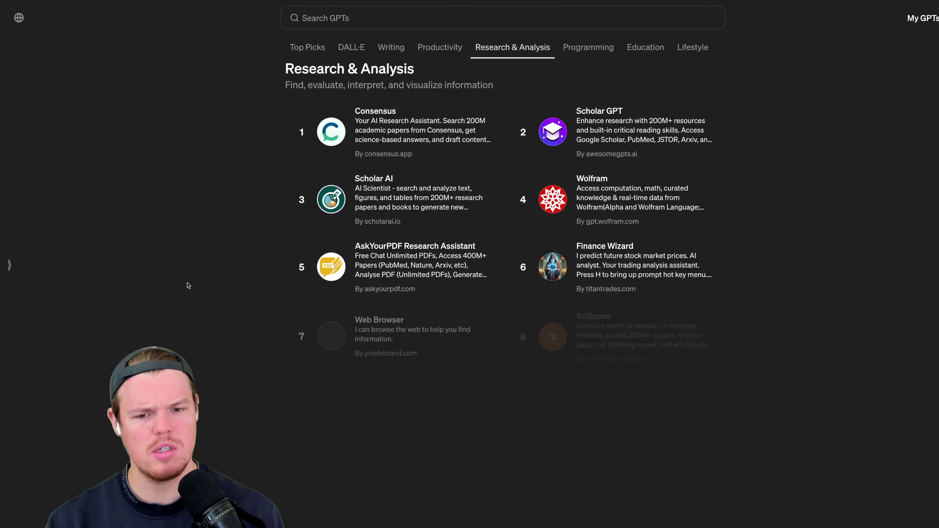
pyautogui.scroll(-3, 189, 283)
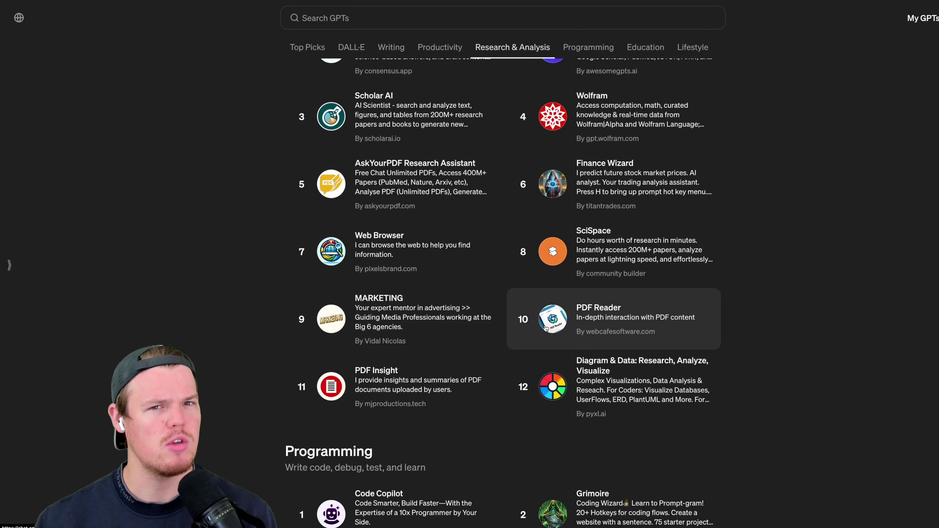
pyautogui.scroll(-3, 219, 309)
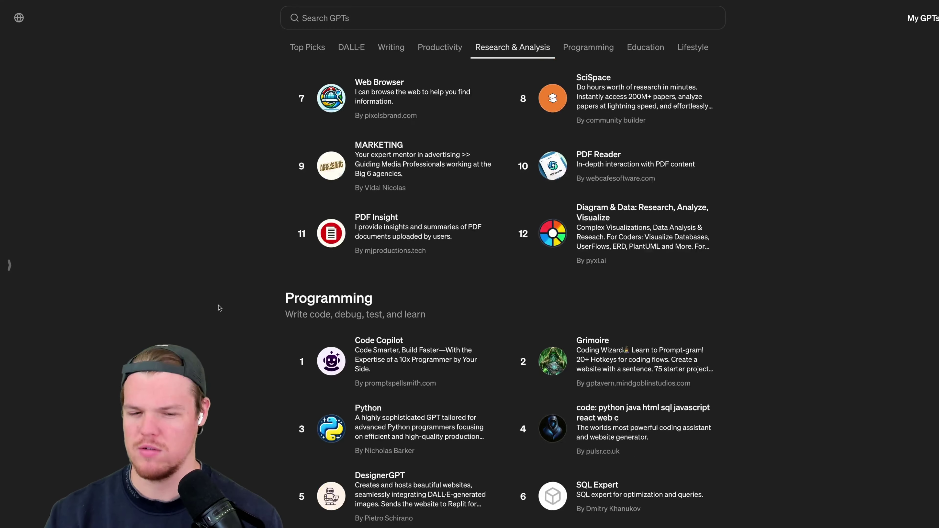
pyautogui.scroll(-5, 218, 307)
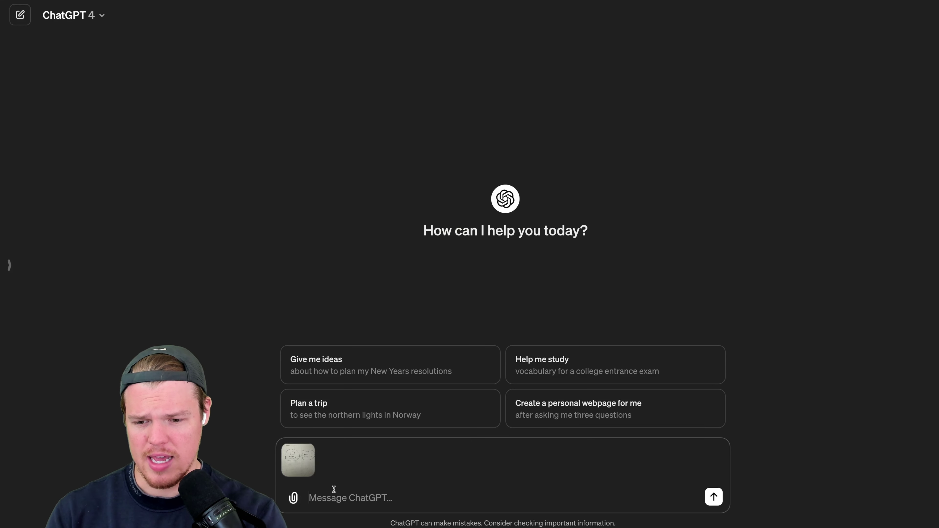
# - Send the sketch with a request for its JSX React structure, vertically centred
pyautogui.write('Based on this i')
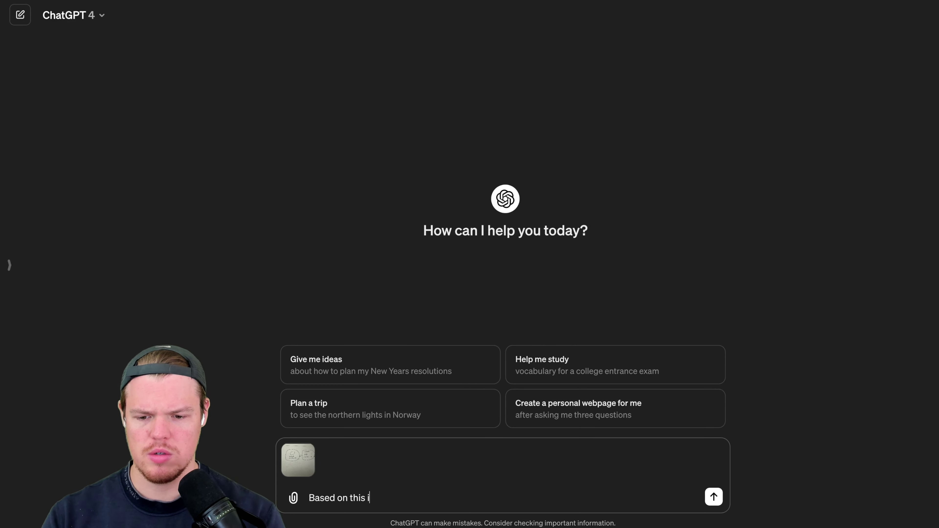
pyautogui.write('mage provide me the ')
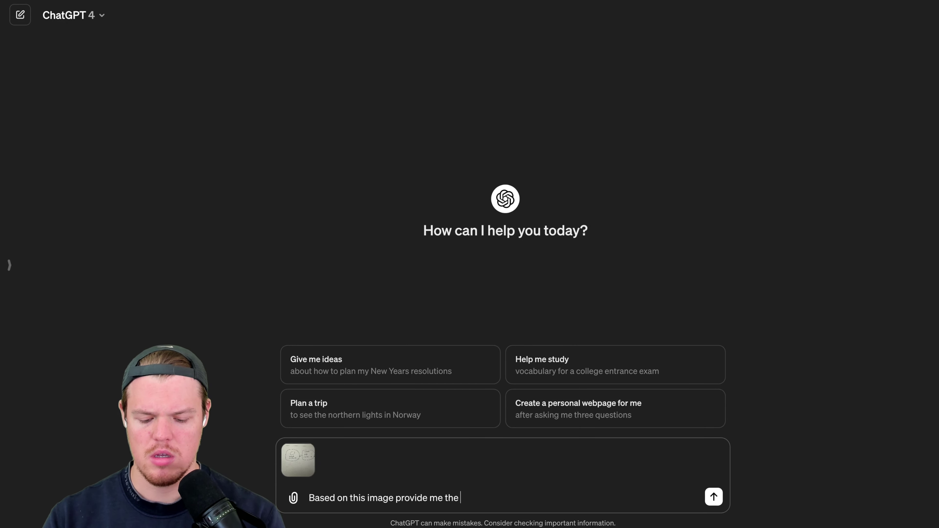
pyautogui.write('JSX React front e')
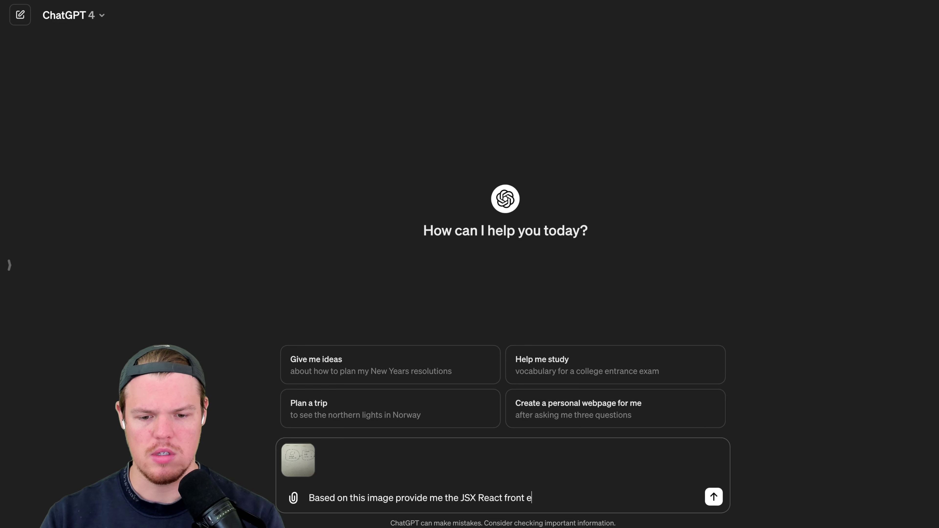
pyautogui.write('nd strucutring, we w')
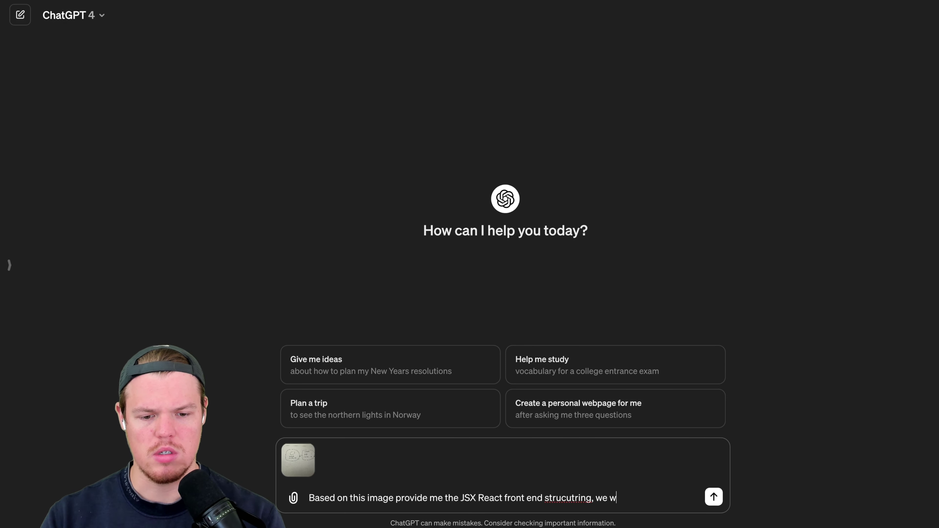
pyautogui.write('ant to have it aligned v')
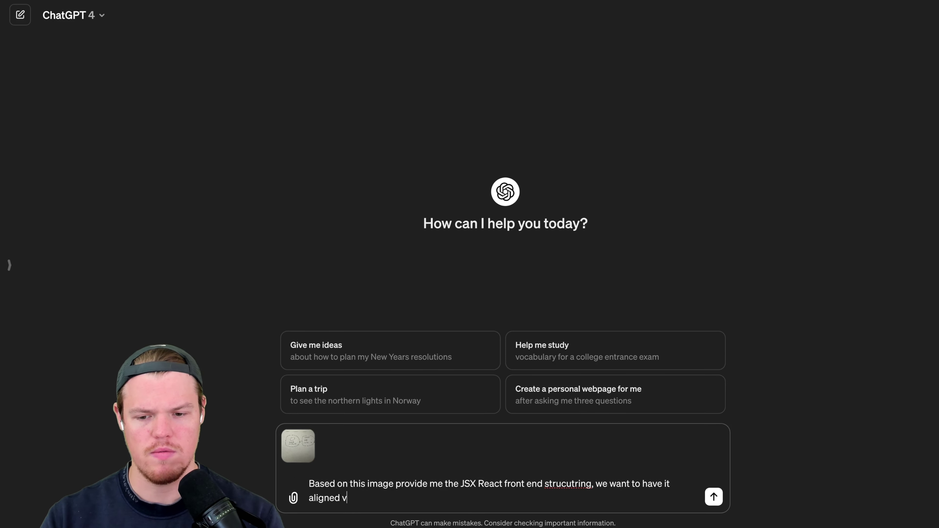
pyautogui.write('eritically in the middle,')
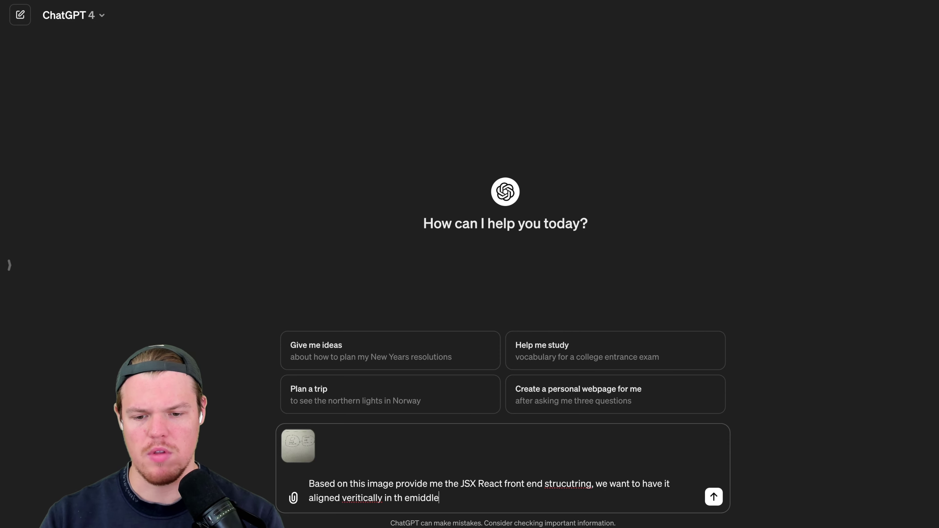
pyautogui.press('Return')
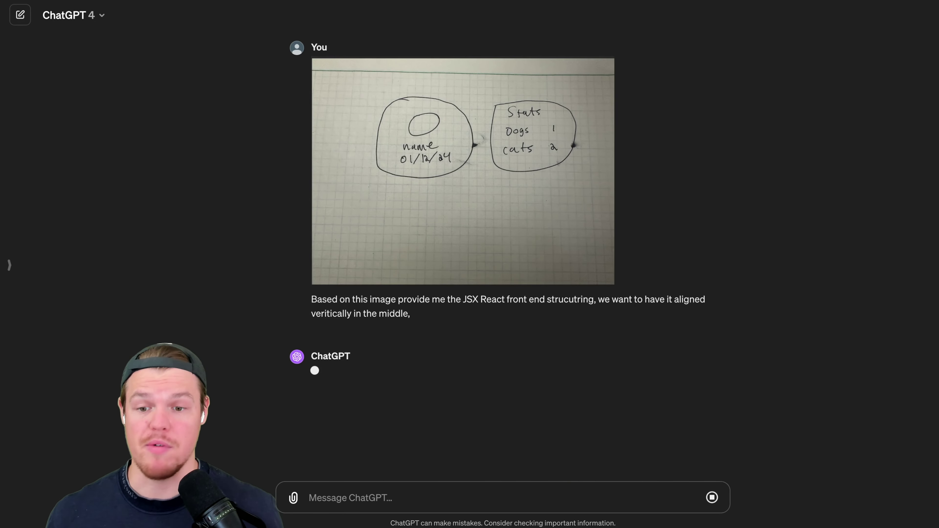
# - Send a follow-up saying the code goes in new UserProfile.js and UserProfile.css files
pyautogui.write('We are going to make a new file for this called UserProfile js and UserProfile CSS')
pyautogui.press('Return')
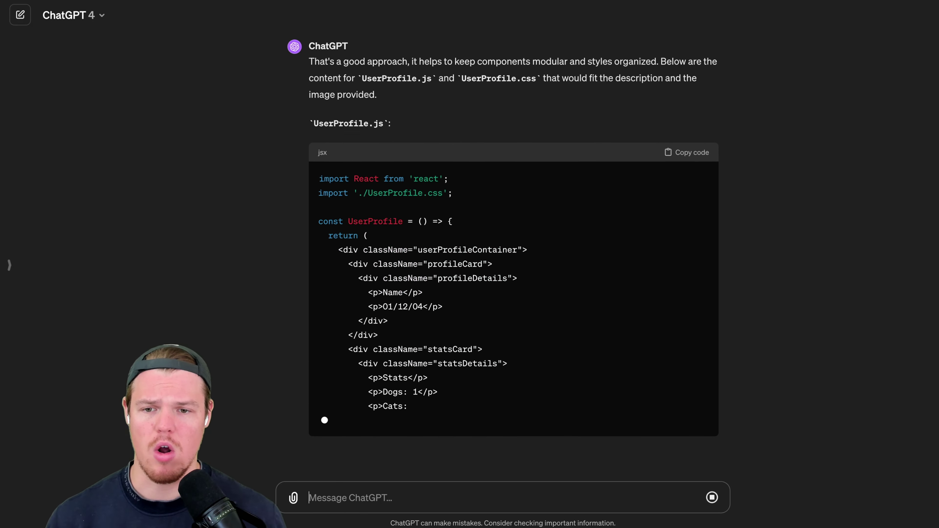
# - Scroll down through the streamed UserProfile.js code as the UserProfile.css section begins
pyautogui.scroll(-3, 465, 157)
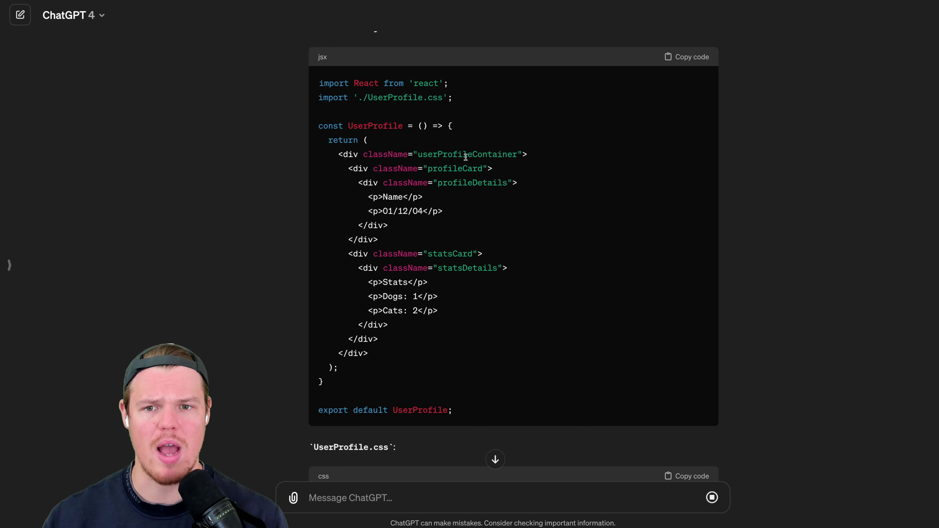
pyautogui.scroll(-2, 261, 176)
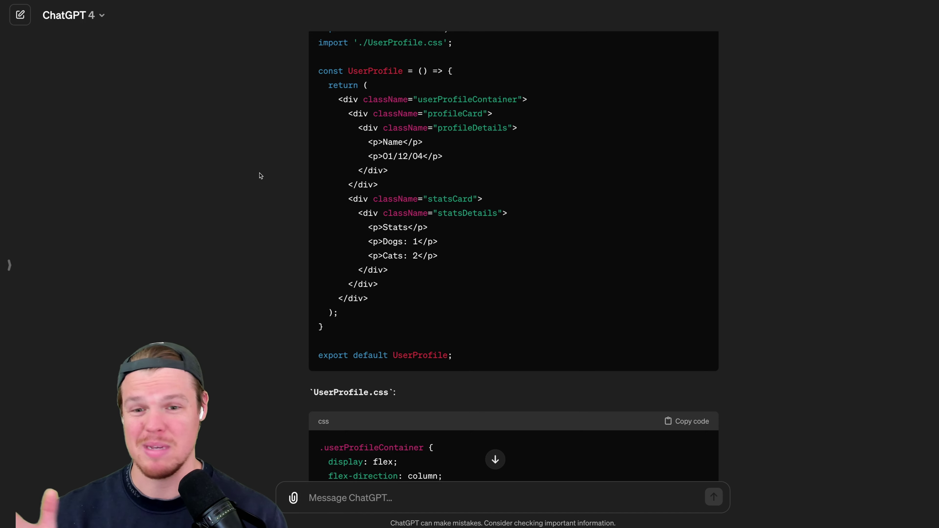
pyautogui.scroll(-10, 259, 192)
pyautogui.scroll(5, 346, 296)
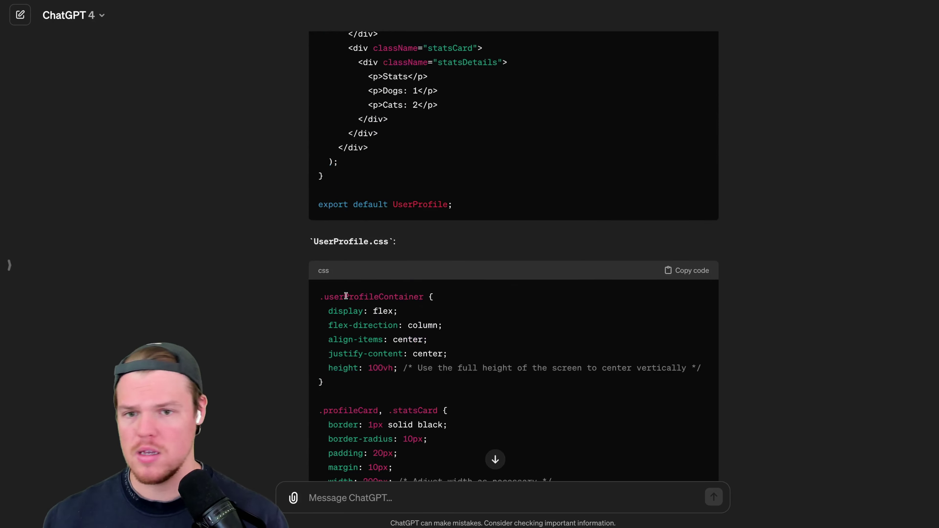
pyautogui.scroll(4, 346, 296)
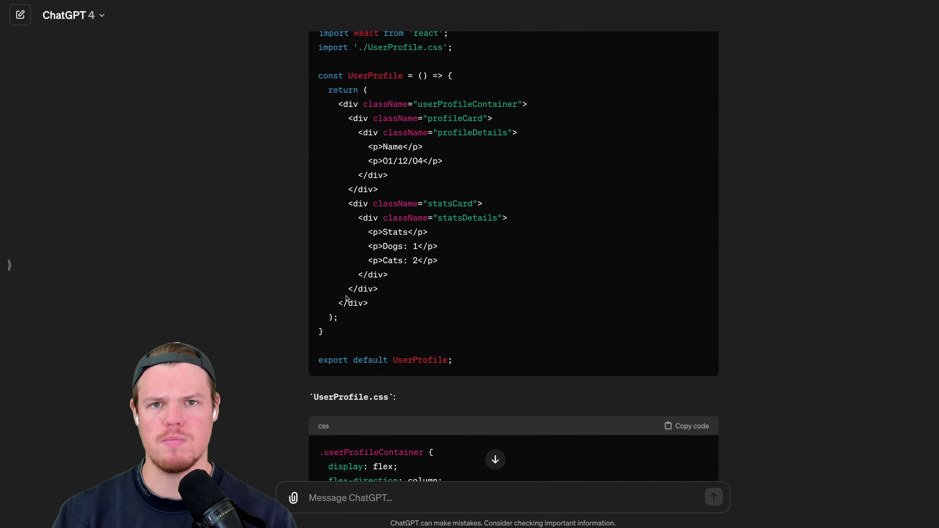
pyautogui.scroll(-1, 287, 332)
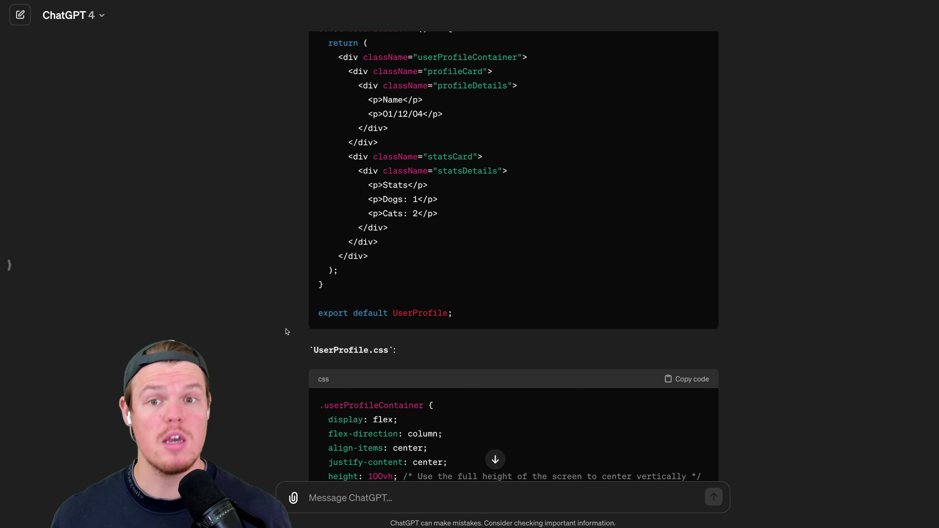
pyautogui.scroll(15, 287, 331)
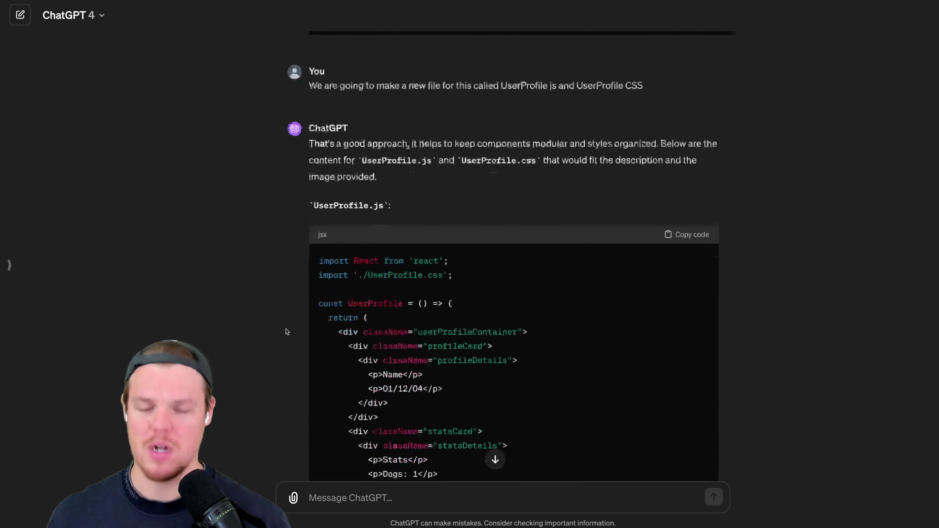
pyautogui.scroll(-8, 286, 332)
pyautogui.scroll(2, 287, 331)
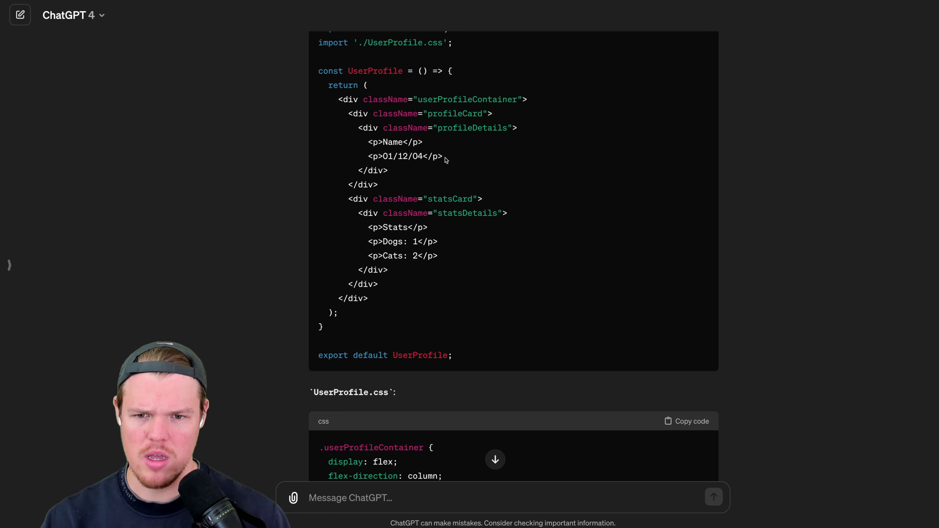
# - Send the copied Name and 01/12/04 <p> lines back to ChatGPT as a follow-up about the UserProfile code
pyautogui.moveTo(475, 157); pyautogui.dragTo(334, 145)
pyautogui.press('cmd+c')
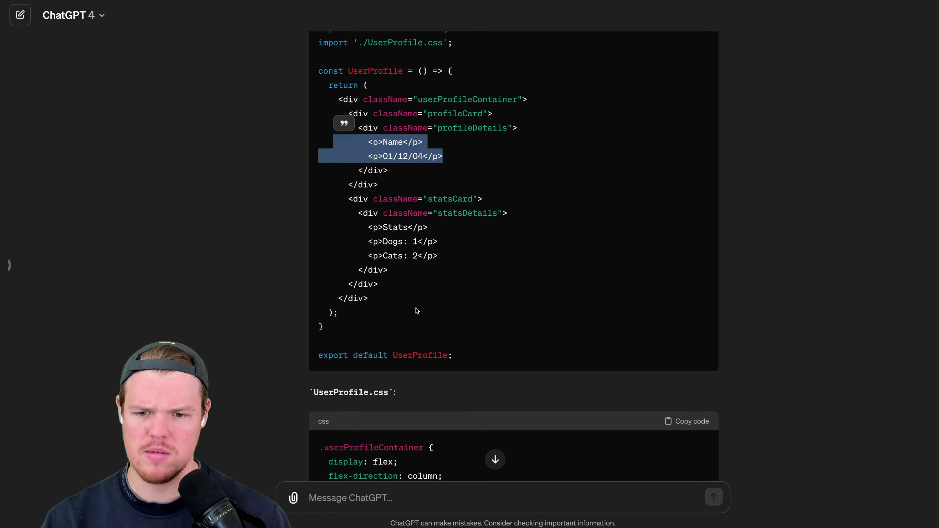
pyautogui.click(373, 488)
pyautogui.press('cmd+v')
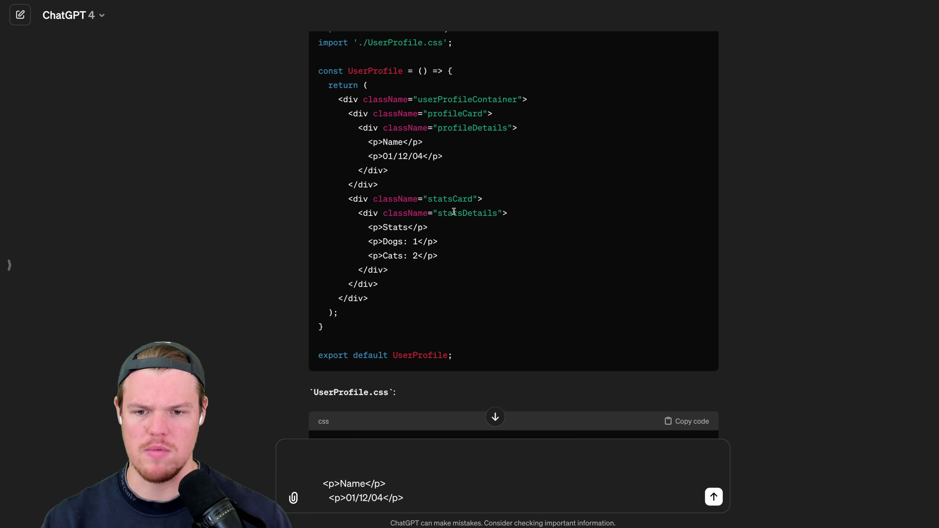
pyautogui.moveTo(439, 256); pyautogui.dragTo(402, 250)
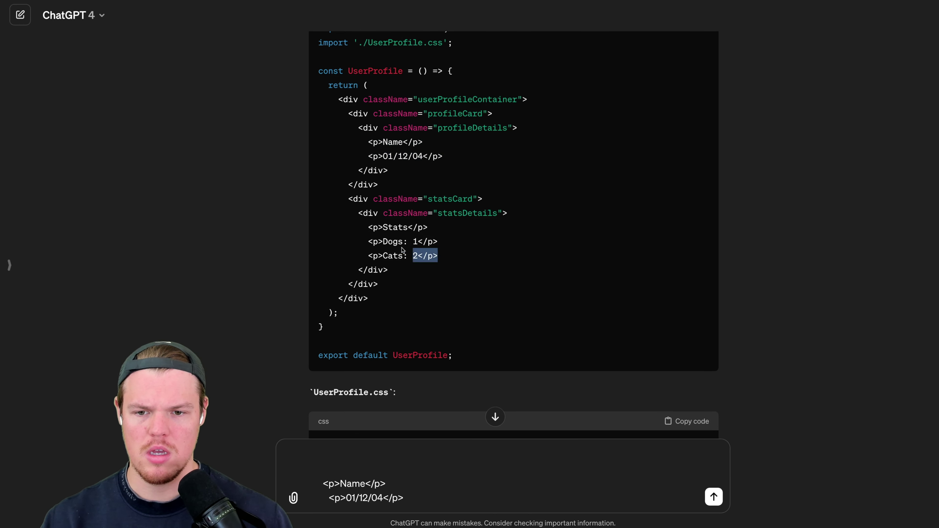
pyautogui.press('Return')
pyautogui.scroll(10, 653, 344)
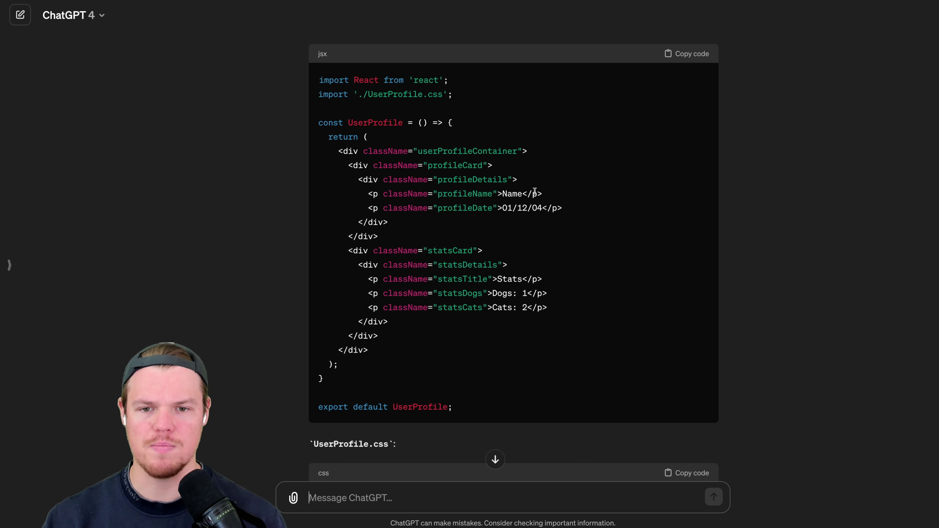
# - Select the whole profileCard div block in ChatGPT's UserProfile code
pyautogui.doubleClick(359, 163)
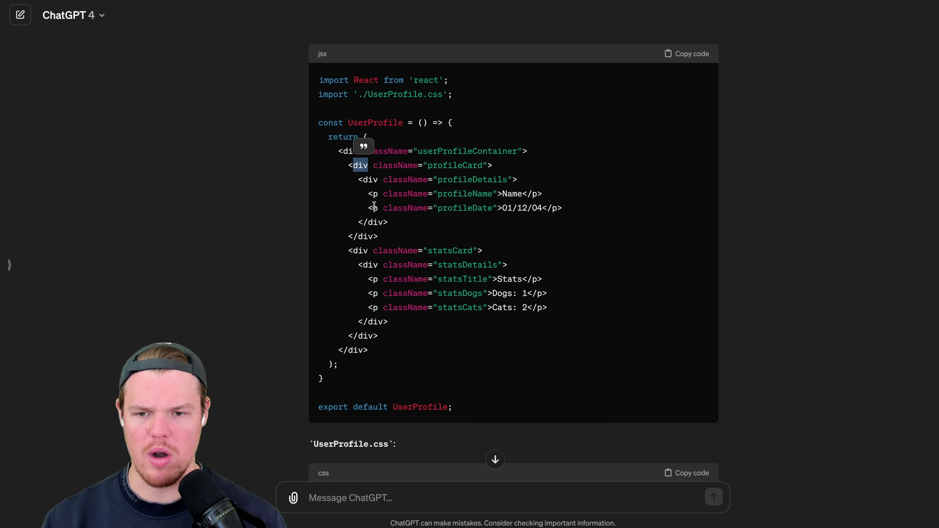
pyautogui.moveTo(395, 220); pyautogui.dragTo(331, 190)
pyautogui.doubleClick(361, 165)
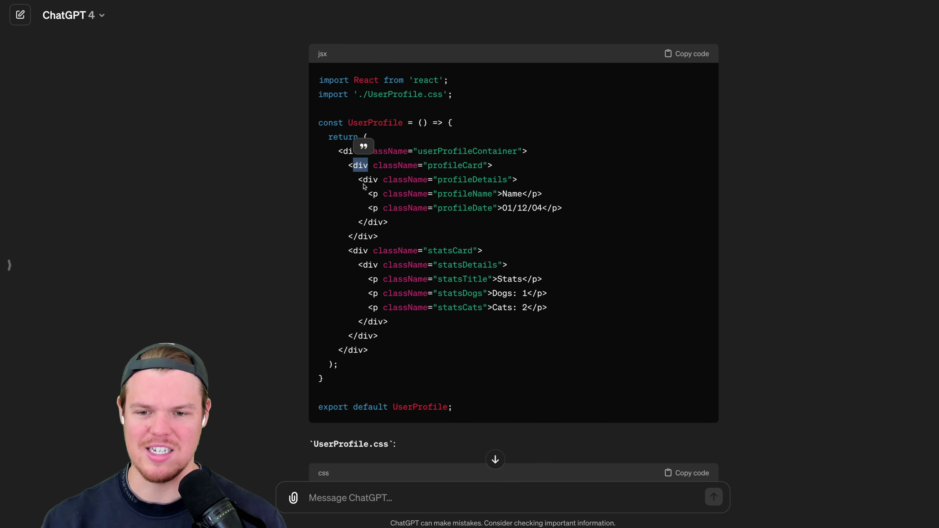
pyautogui.click(363, 137)
pyautogui.moveTo(388, 222); pyautogui.dragTo(362, 163)
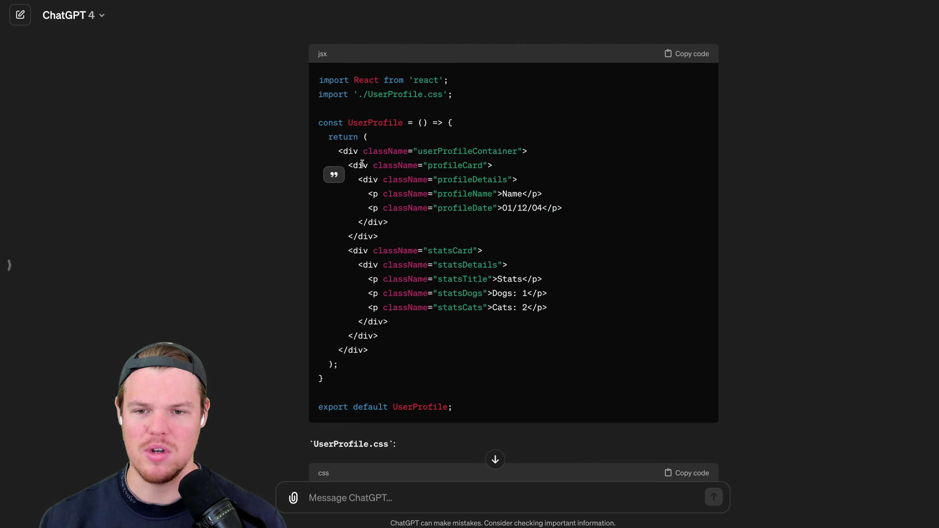
pyautogui.moveTo(378, 236); pyautogui.dragTo(318, 168)
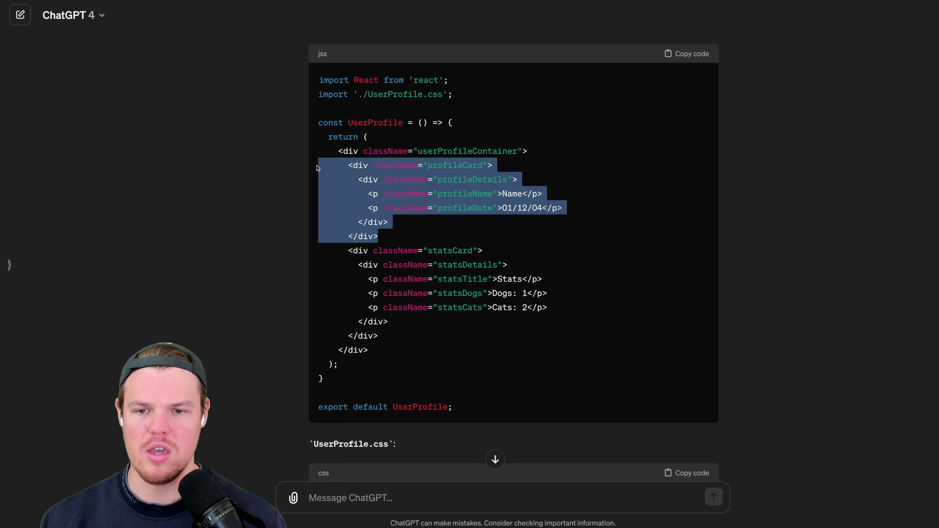
pyautogui.scroll(-10, 481, 260)
# - Send 'Ok for this part:' with the pasted profileCard markup and 'can we add an image?'
pyautogui.click(370, 498)
pyautogui.write('Ok for ')
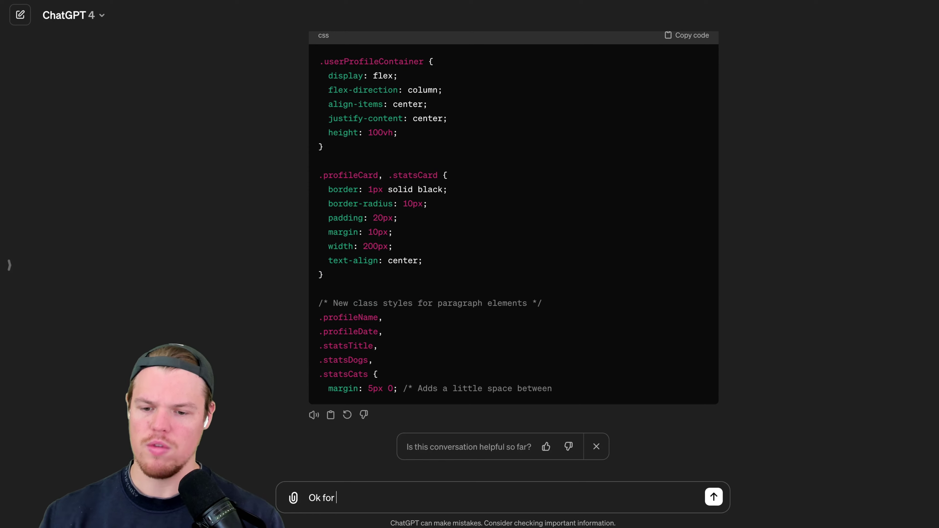
pyautogui.write('this part:')
pyautogui.hotkey('shift', 'Return')
pyautogui.hotkey('shift', 'Return')
pyautogui.hotkey('ctrl', 'v')
pyautogui.hotkey('shift', 'Return')
pyautogui.hotkey('shift', 'Return')
pyautogui.write('can we ad')
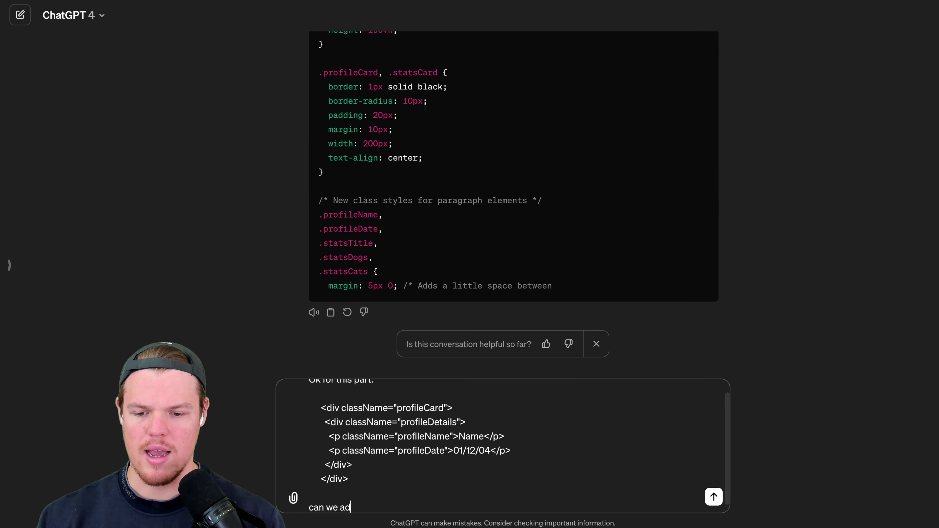
pyautogui.write('d an image?')
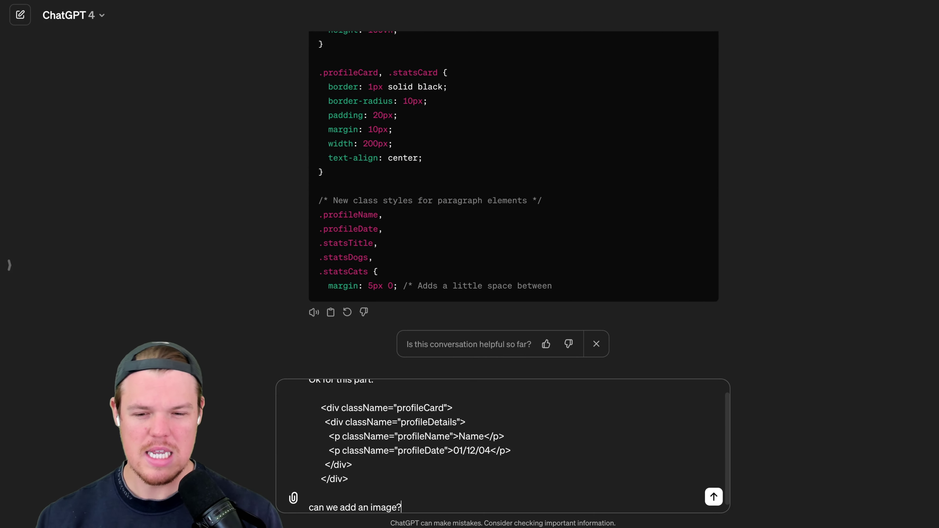
pyautogui.press('Return')
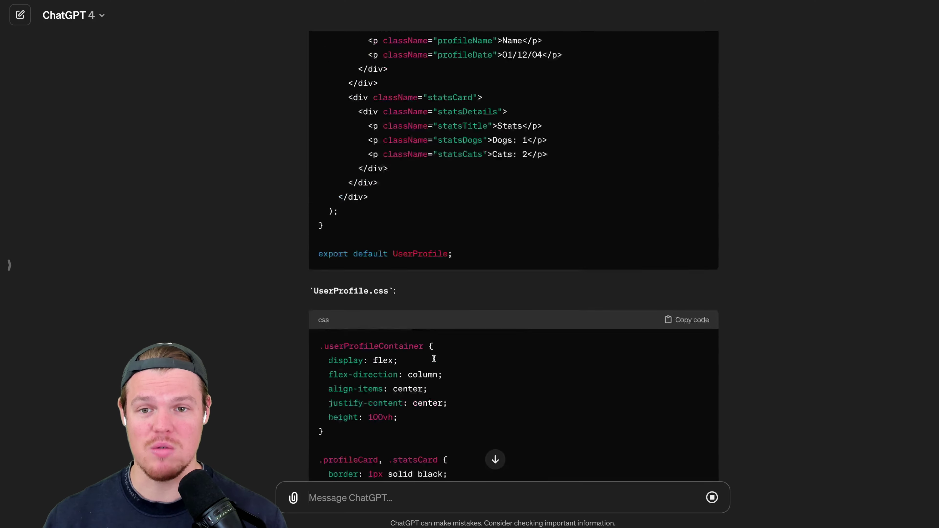
# - Review the reply's profileImage import line and the img tag using it as src
pyautogui.scroll(20, 434, 358)
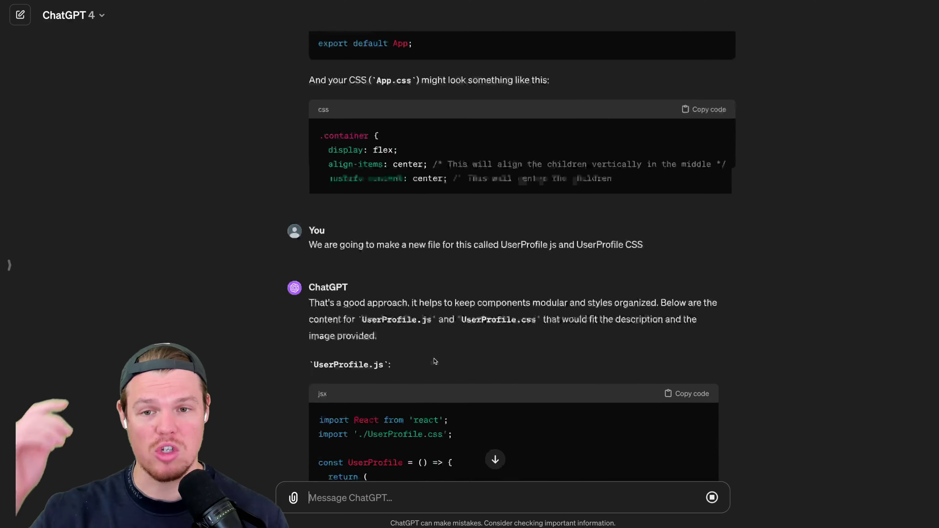
pyautogui.scroll(-20, 434, 360)
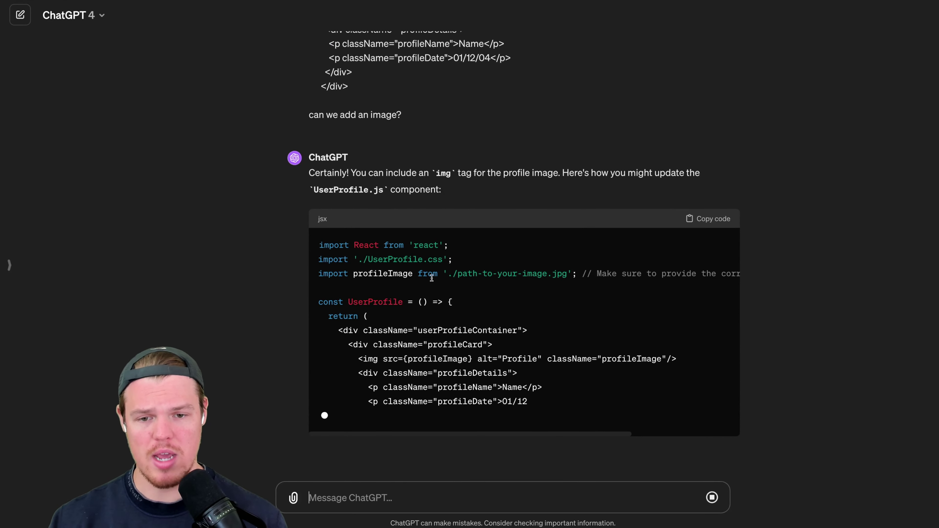
pyautogui.moveTo(458, 274); pyautogui.dragTo(590, 275)
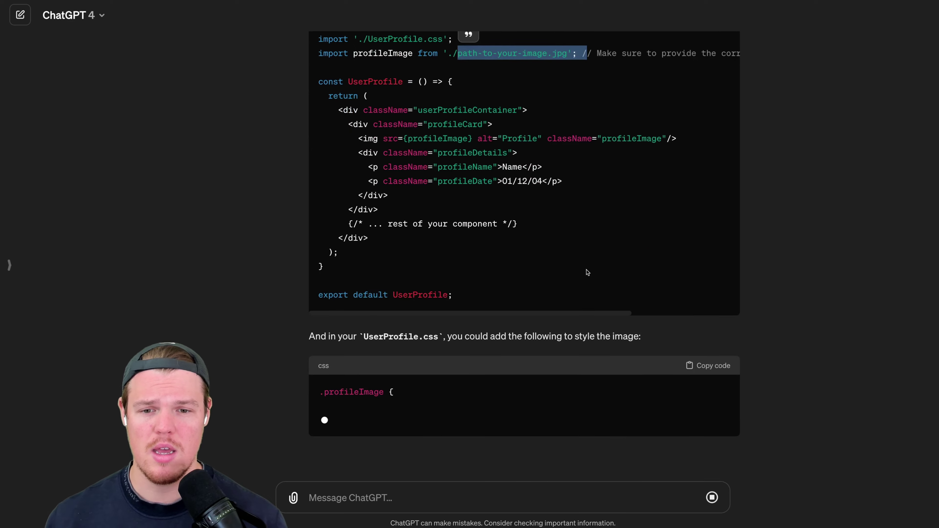
pyautogui.tripleClick(440, 167)
pyautogui.doubleClick(441, 168)
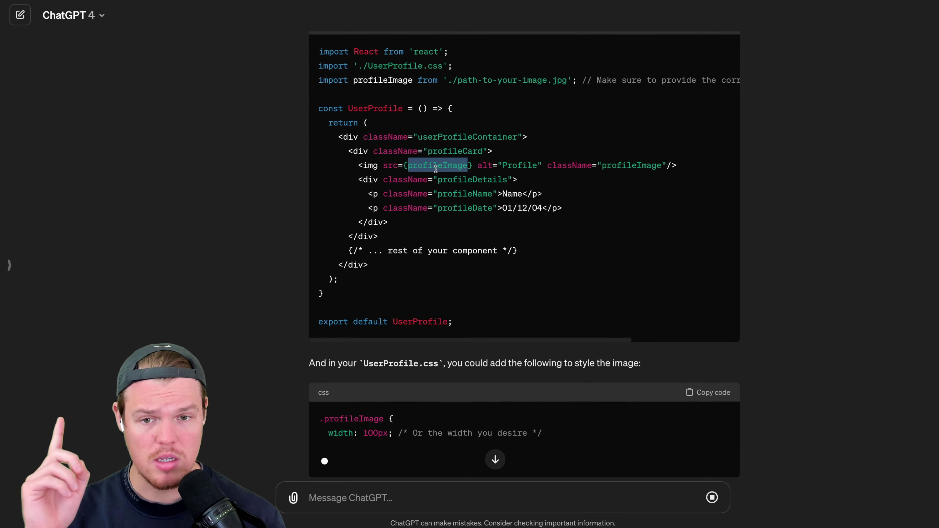
pyautogui.tripleClick(383, 80)
pyautogui.click(457, 160)
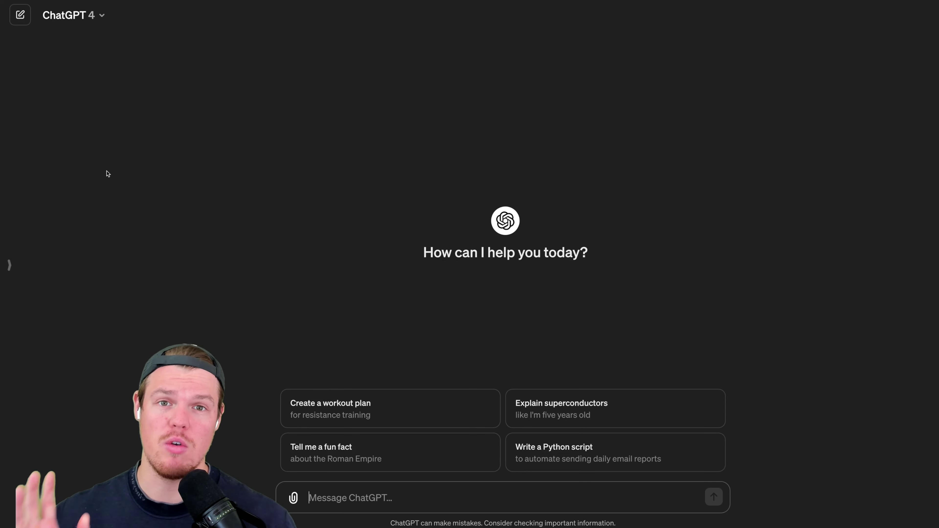
# - Switch to GPT-3.5 and request a JSX React front end with an image and an 'APPLes' title
pyautogui.click(98, 12)
pyautogui.click(116, 117)
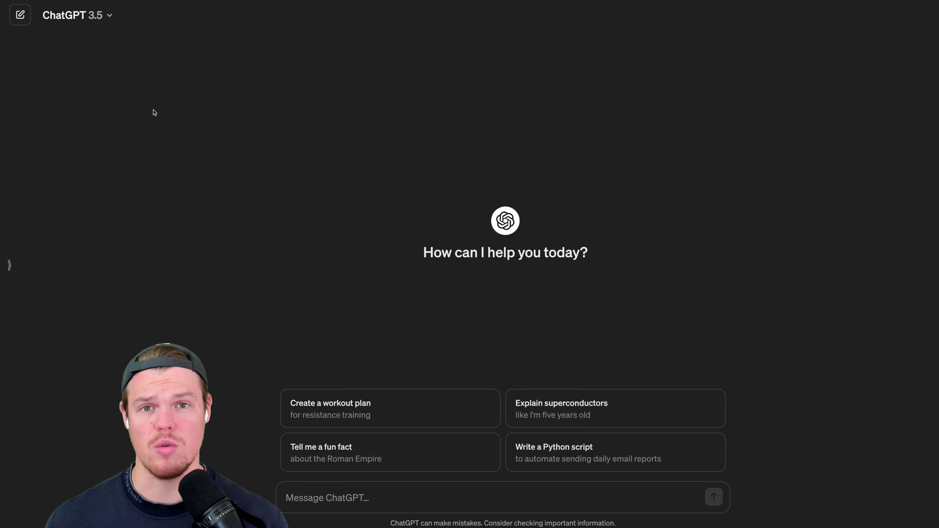
pyautogui.click(348, 497)
pyautogui.write('I')
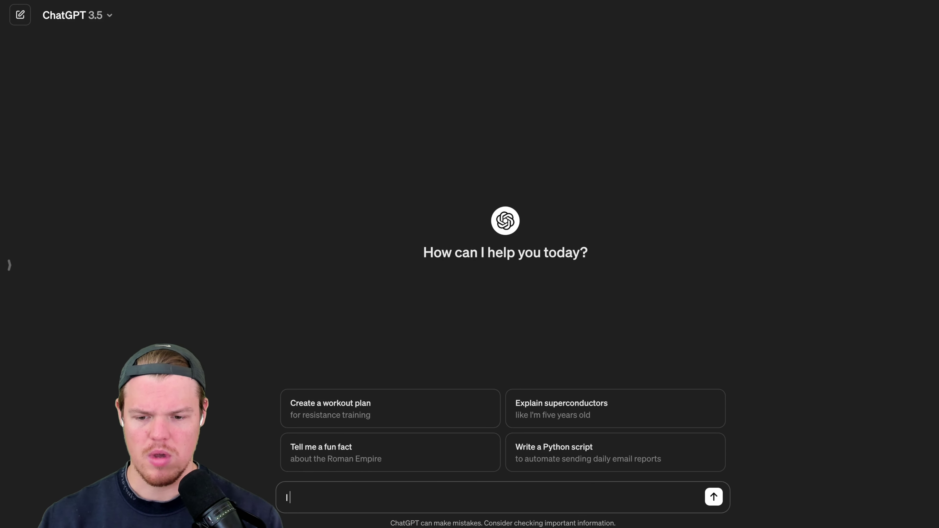
pyautogui.write(' want a JSX re')
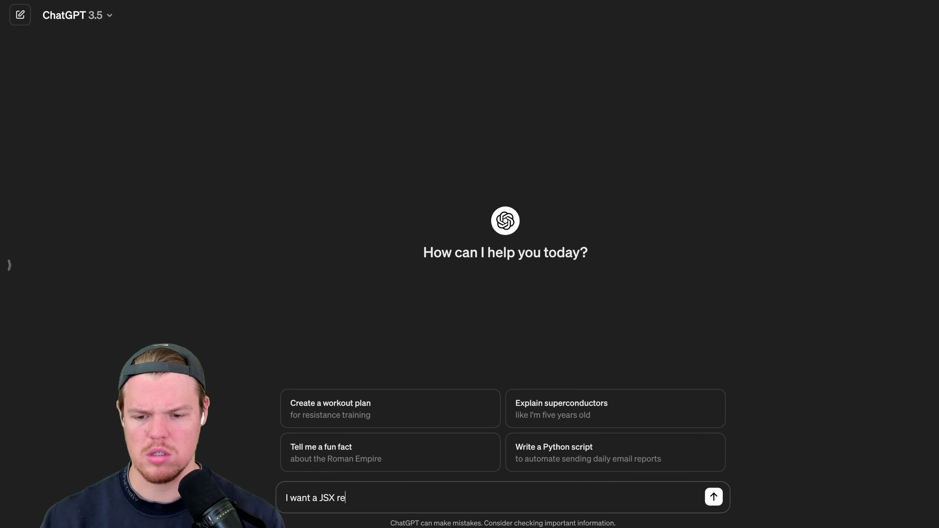
pyautogui.write('act front end of')
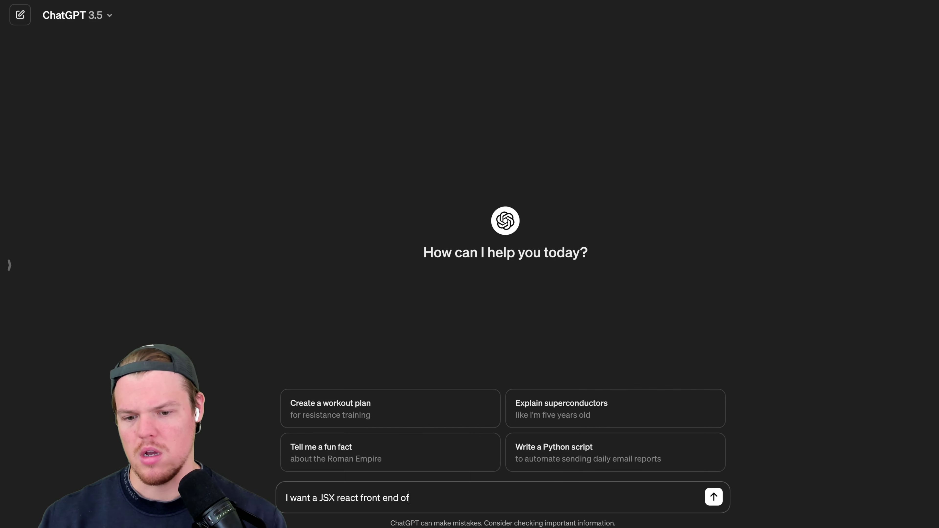
pyautogui.write(' a ')
pyautogui.write('image and ')
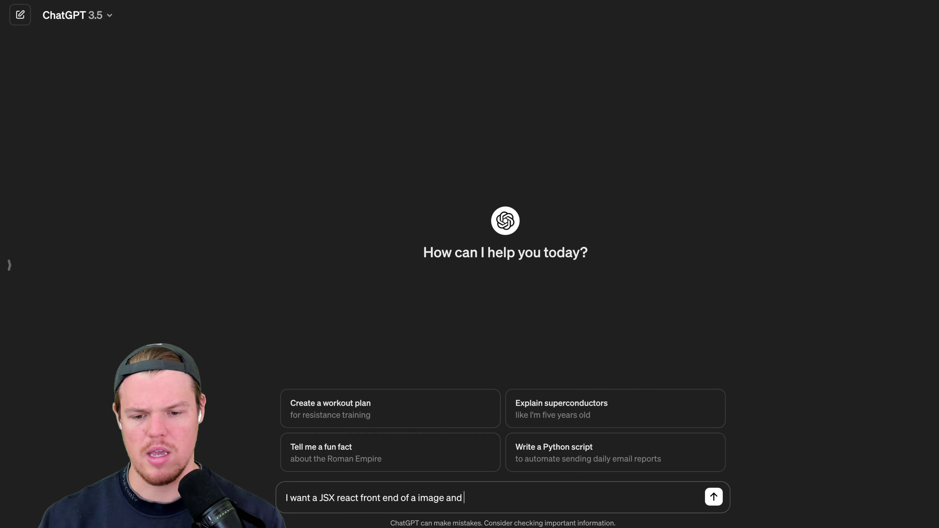
pyautogui.write('a title text saty')
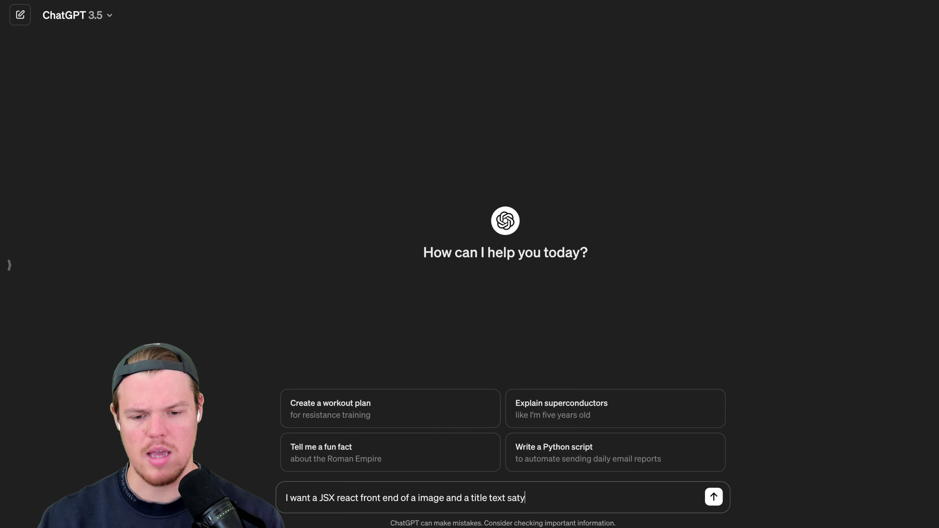
pyautogui.press('BackSpace')
pyautogui.write('ing APPLes')
pyautogui.press('Return')
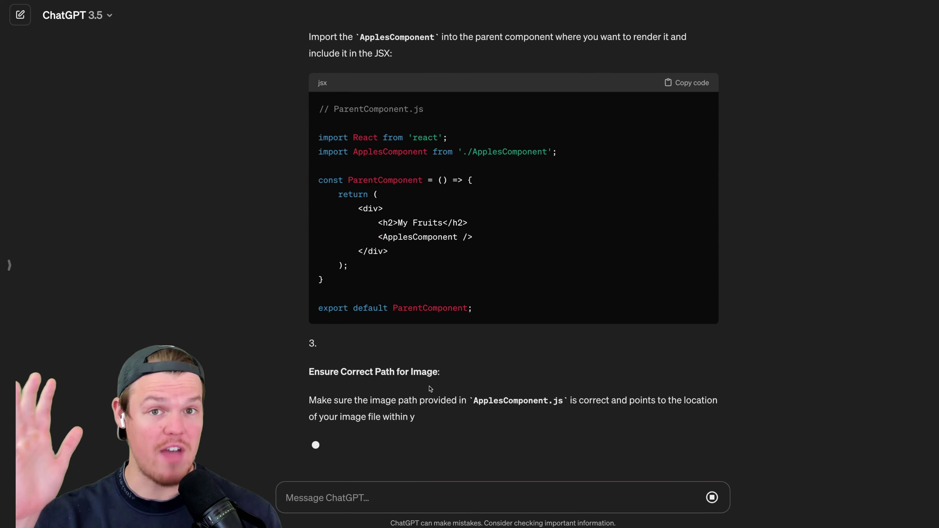
pyautogui.scroll(10, 430, 389)
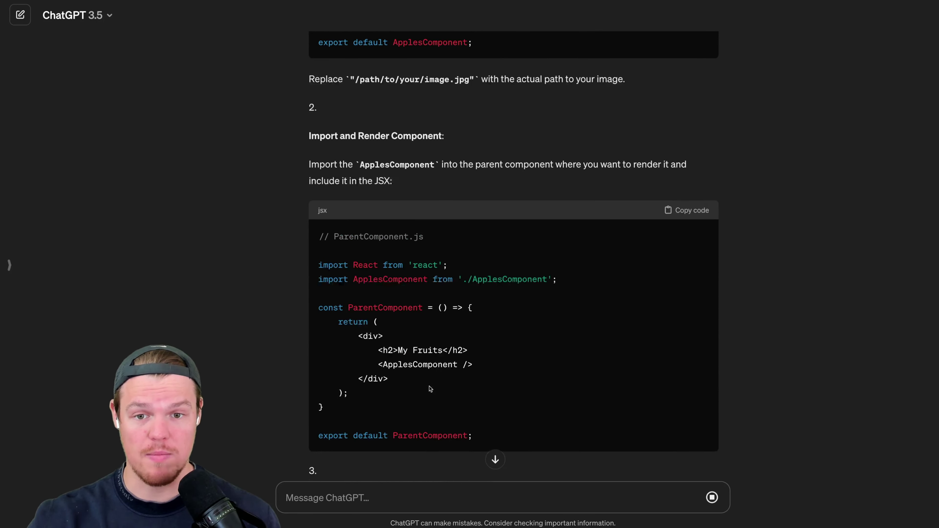
pyautogui.scroll(-15, 430, 388)
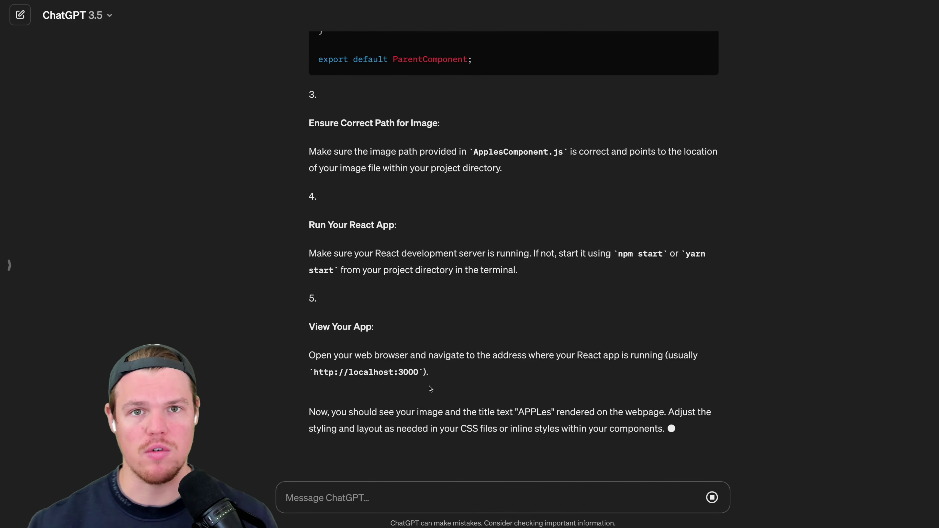
pyautogui.scroll(5, 430, 388)
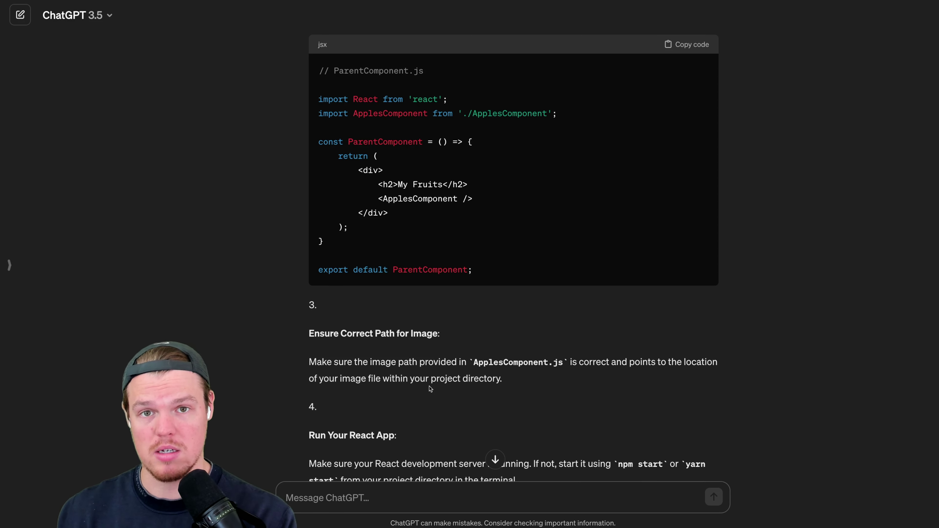
pyautogui.scroll(1, 513, 302)
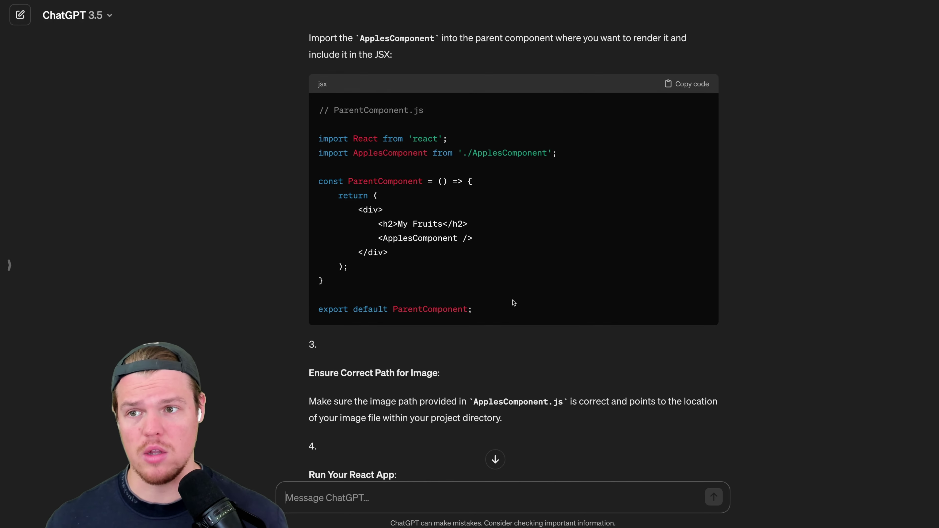